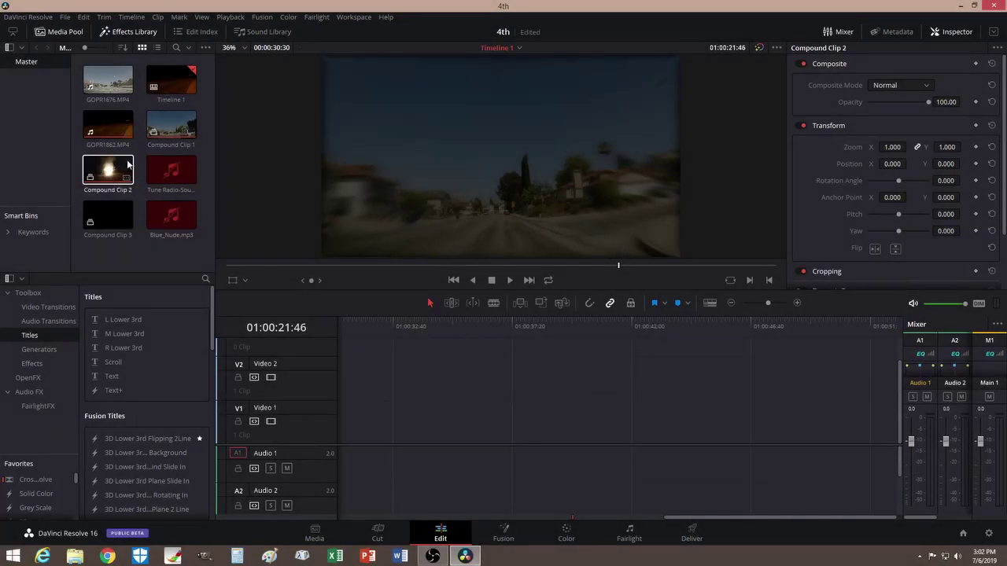
- Place the GOPR1862.MP4 fireworks clip on the Video 1 and Audio 1 tracks and skim through its ending
drag(110, 126, 403, 405)
drag(593, 519, 714, 525)
drag(535, 325, 595, 351)
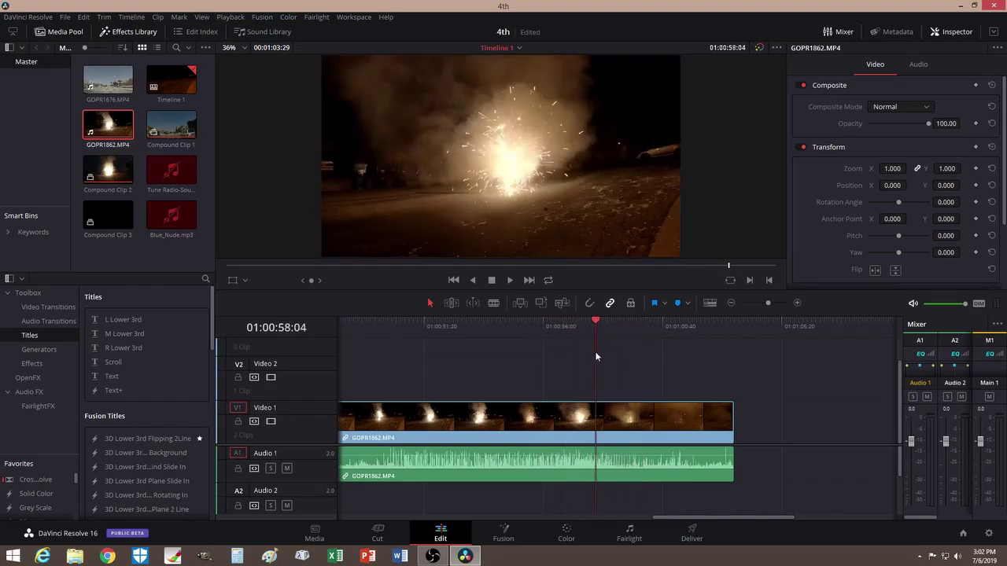
drag(665, 517, 705, 513)
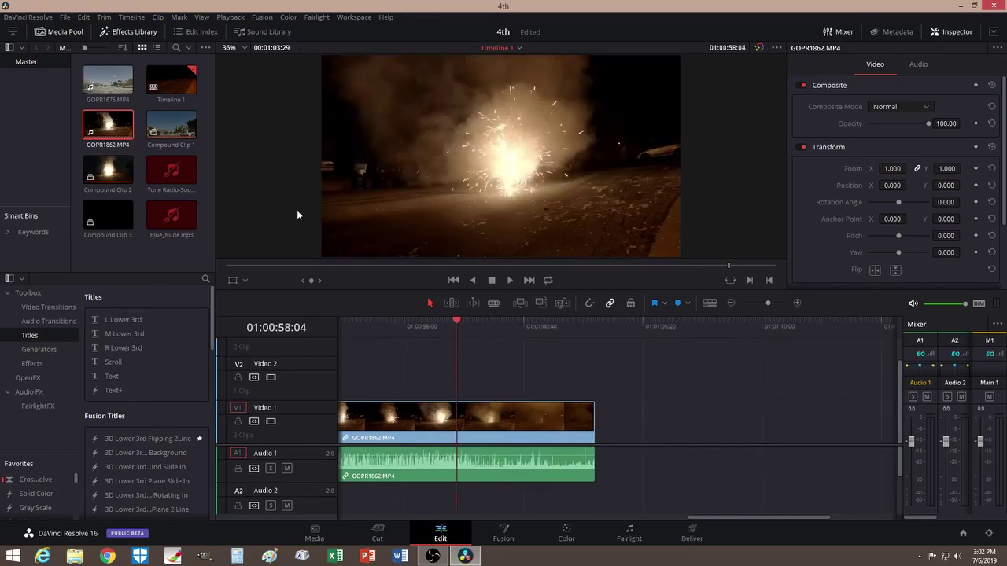
- Place the GOPR1676.MP4 driving clip on Video 1 a short gap after the fireworks clip and skim through its footage
drag(108, 78, 630, 428)
drag(464, 520, 480, 518)
click(410, 323)
drag(408, 323, 695, 344)
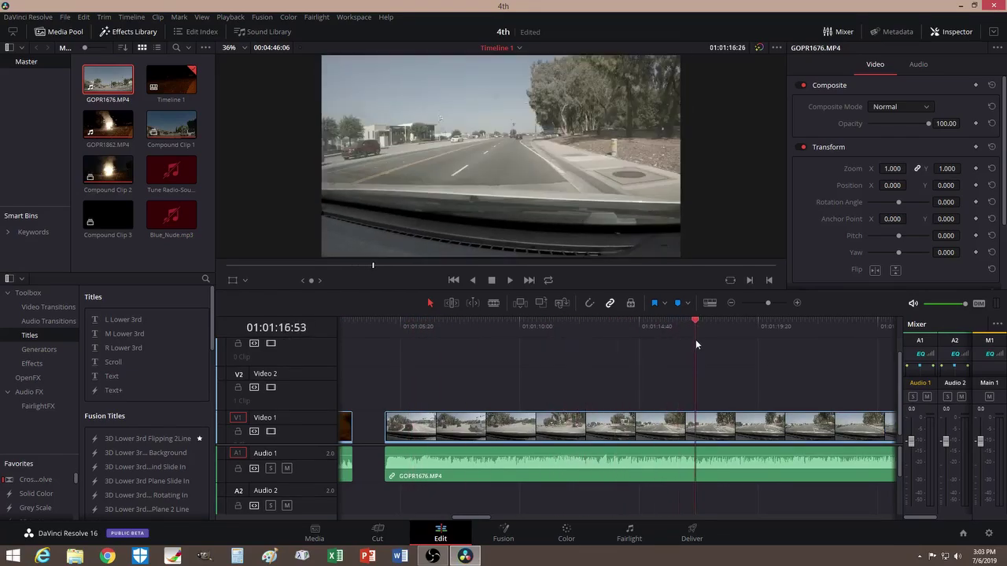
drag(471, 516, 528, 513)
drag(538, 321, 818, 346)
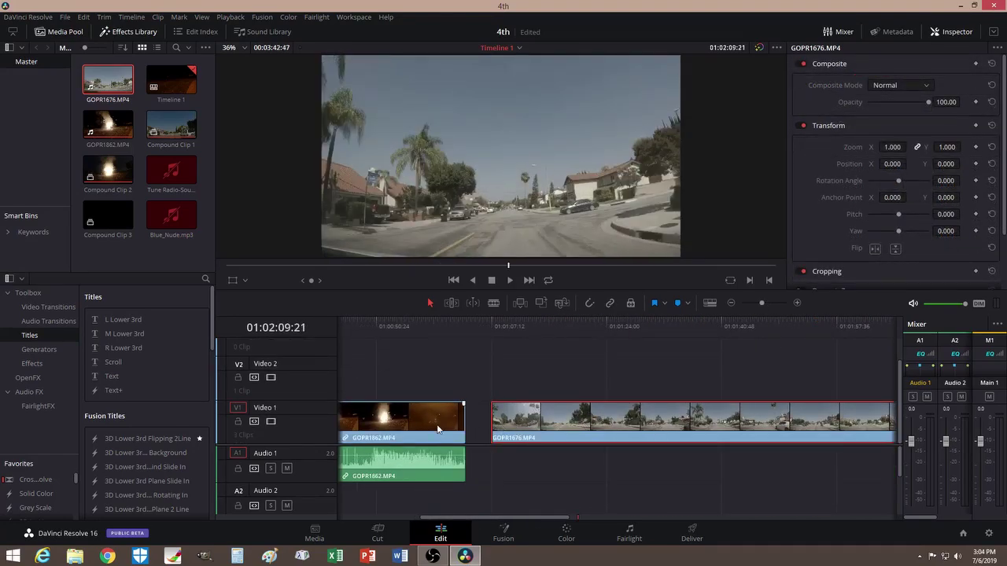
- Move the GOPR1862.MP4 clip and its audio to Video 2 and Audio 2 so its end overlaps the start of GOPR1676.MP4
click(498, 324)
drag(525, 326, 501, 325)
drag(447, 412, 444, 469)
drag(447, 380, 435, 501)
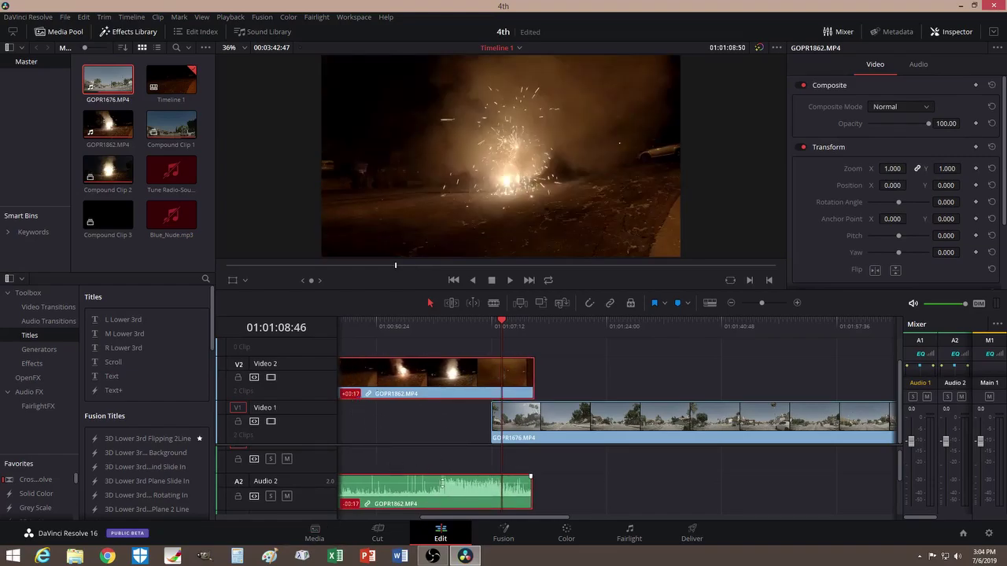
mouse_move(464, 379)
mouse_down()
mouse_move(483, 376)
mouse_move(444, 377)
mouse_up()
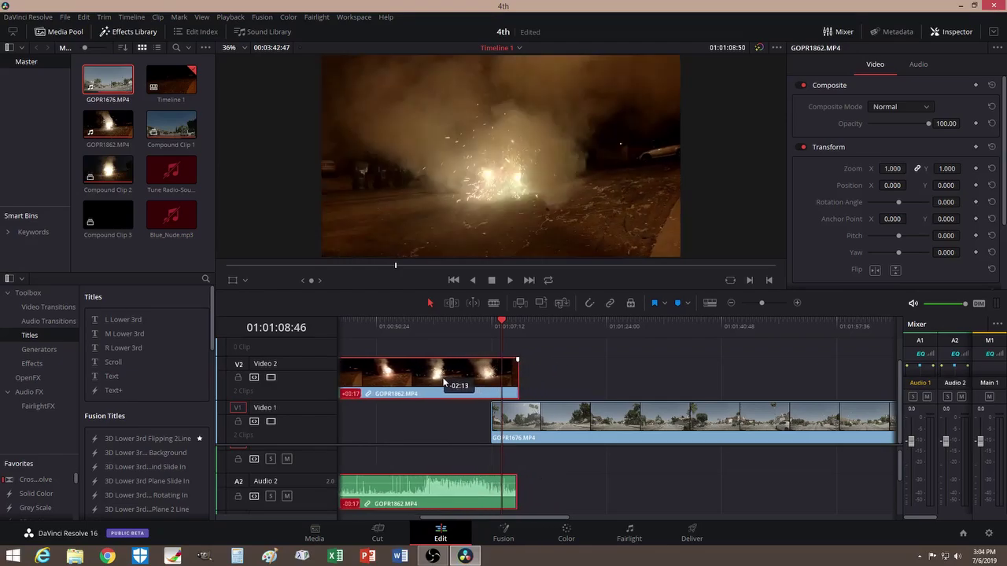
- Enable snapping and split the GOPR1862.MP4 clip on Video 2 at 01:01:07:10, where the driving clip begins
click(501, 325)
click(492, 324)
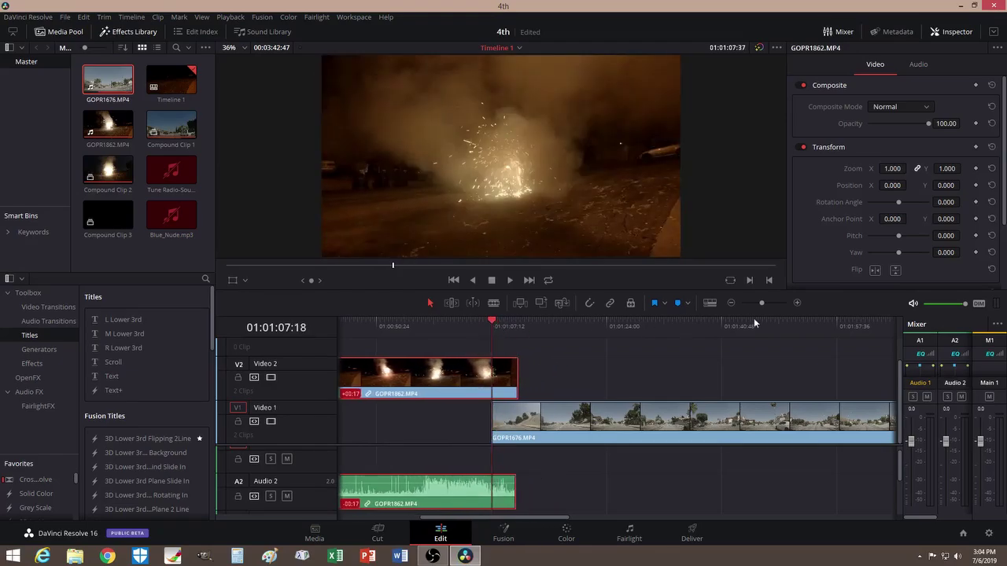
drag(766, 302, 767, 306)
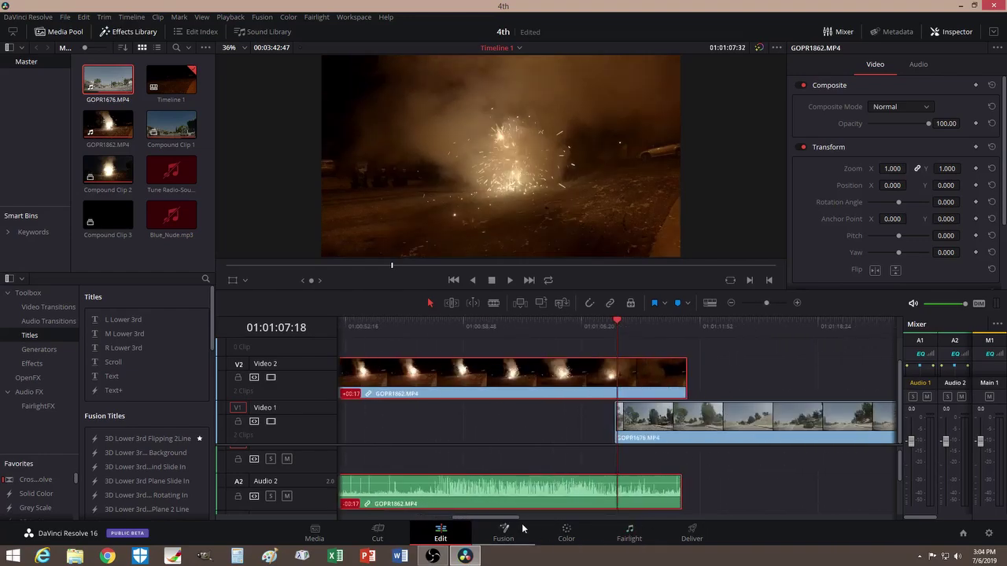
drag(513, 519, 538, 517)
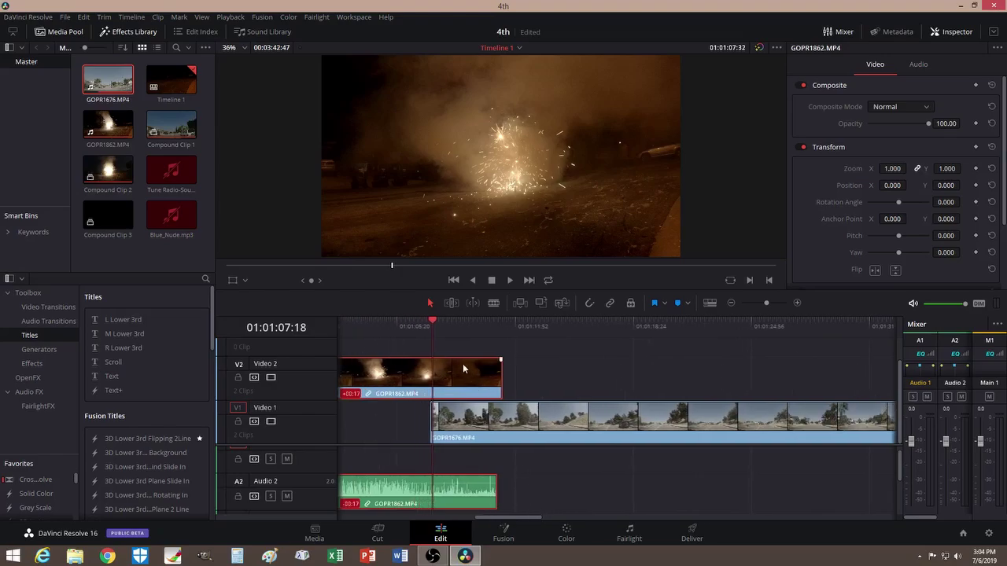
click(436, 324)
drag(436, 327, 429, 325)
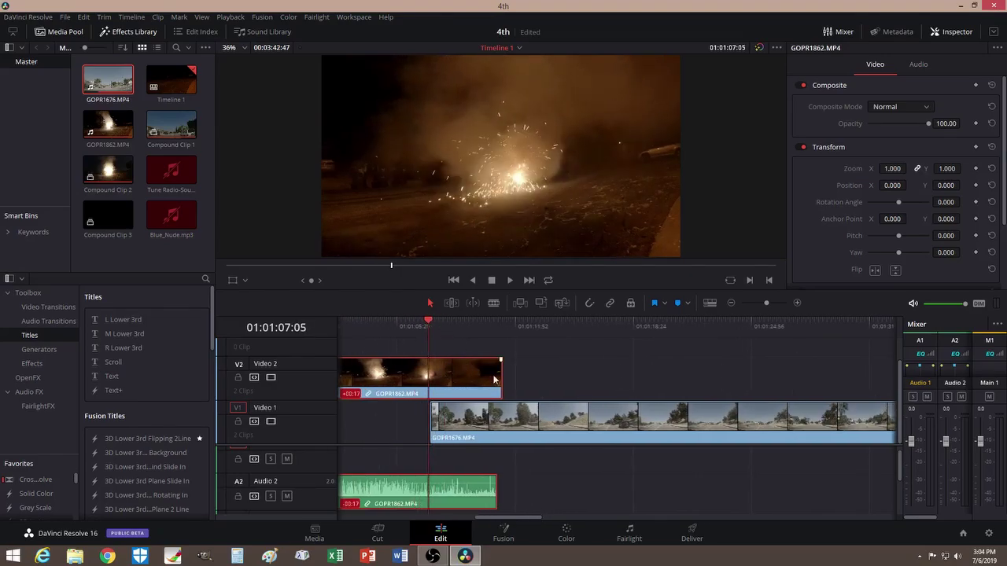
click(589, 304)
click(432, 323)
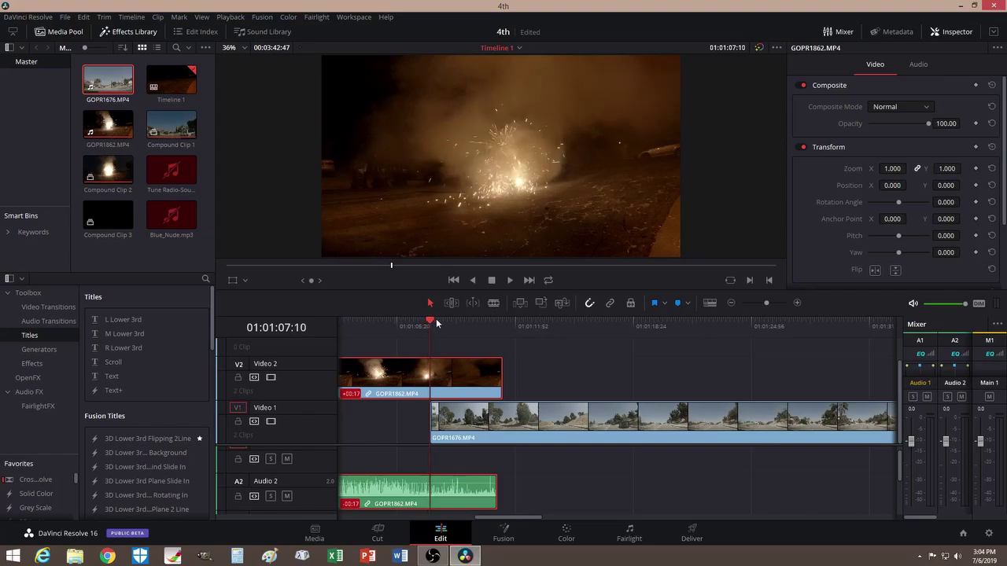
key(b)
click(432, 378)
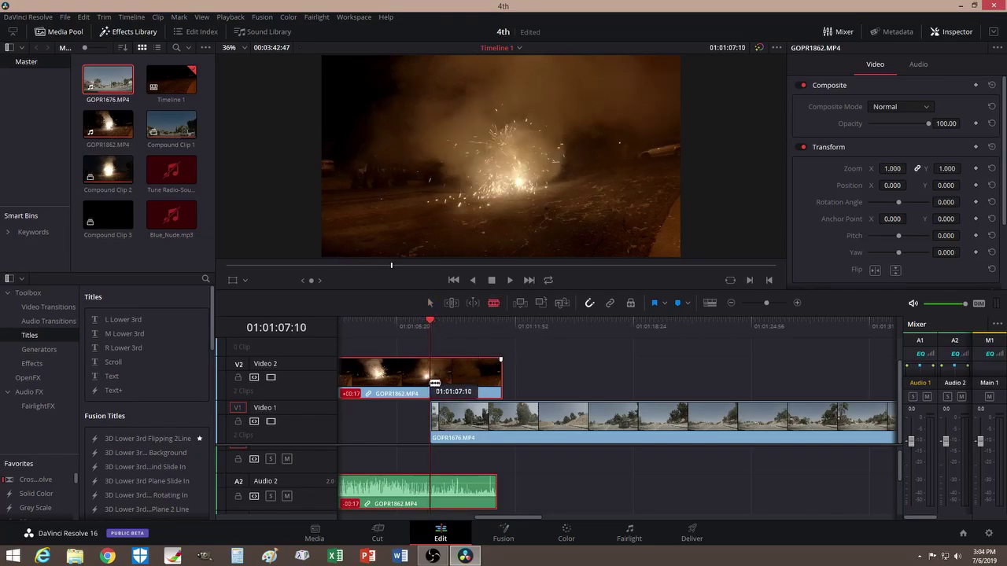
key(a)
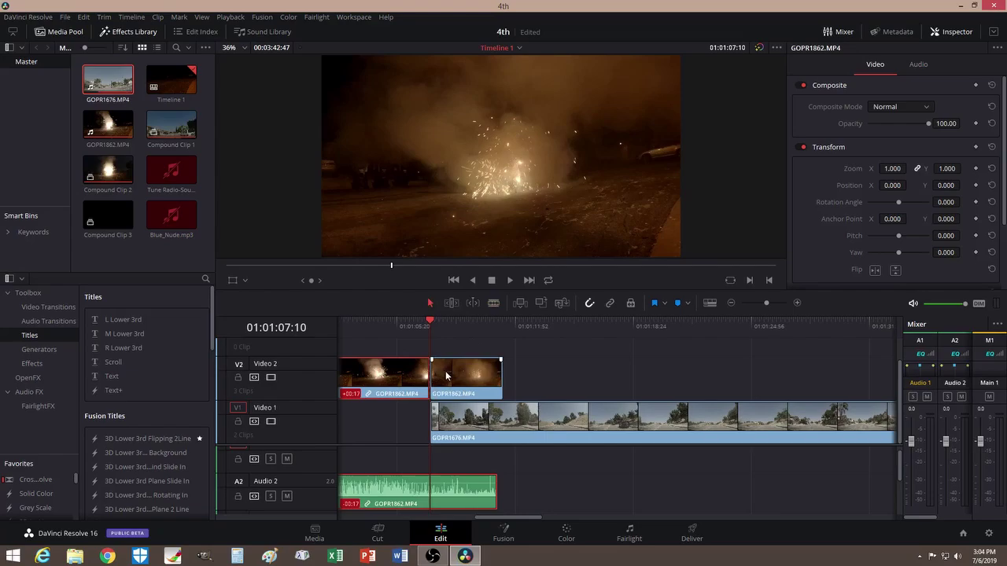
- Add two serial nodes to the driving clip's color grade and set node 02's contrast to 1.140 and saturation to 73
click(623, 421)
drag(428, 325, 805, 349)
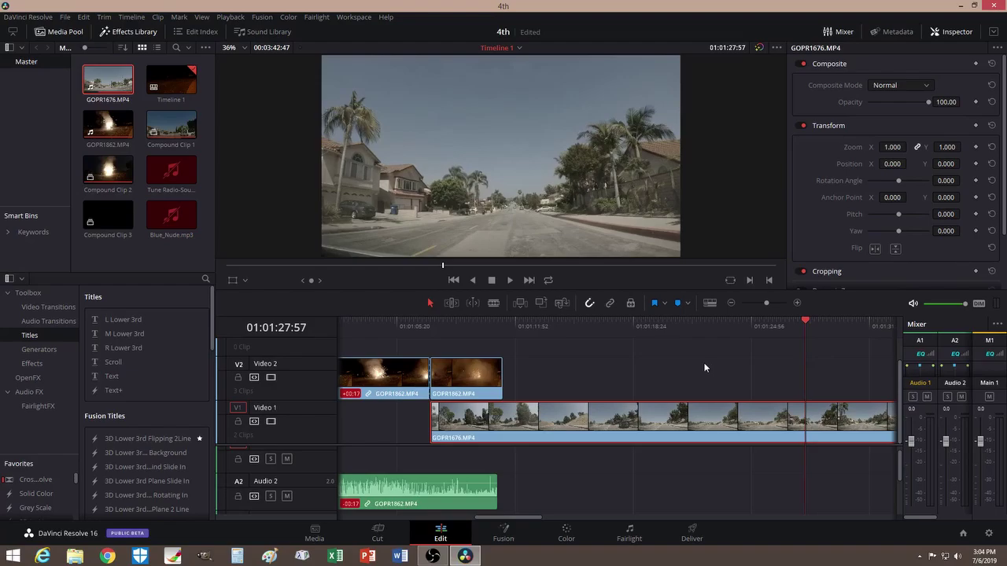
drag(811, 325, 644, 324)
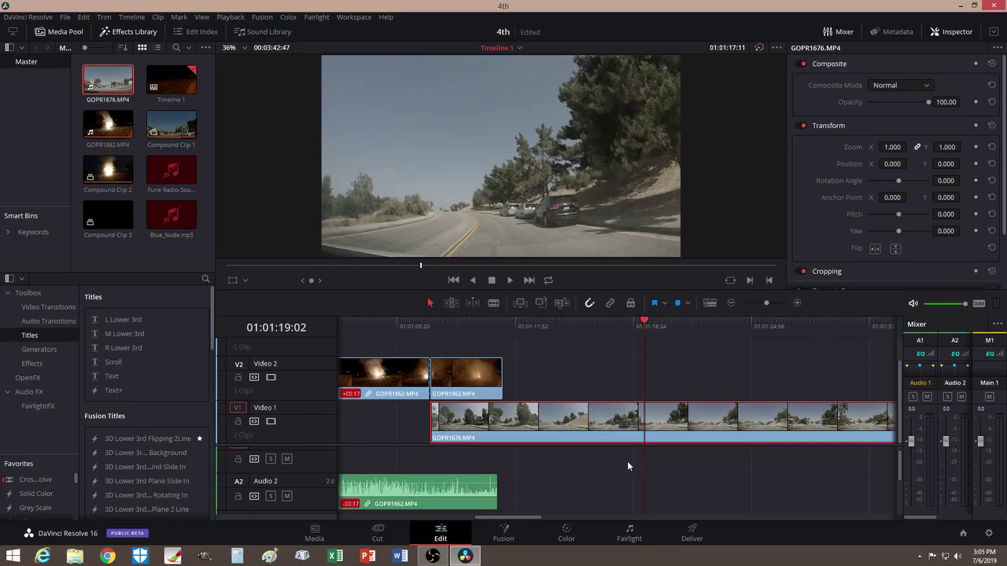
click(568, 533)
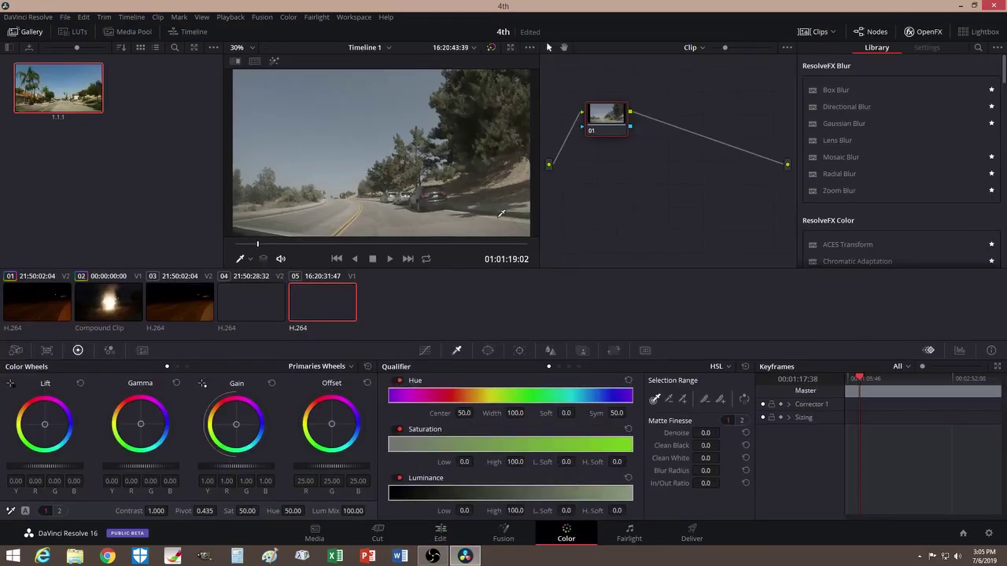
key(alt+s)
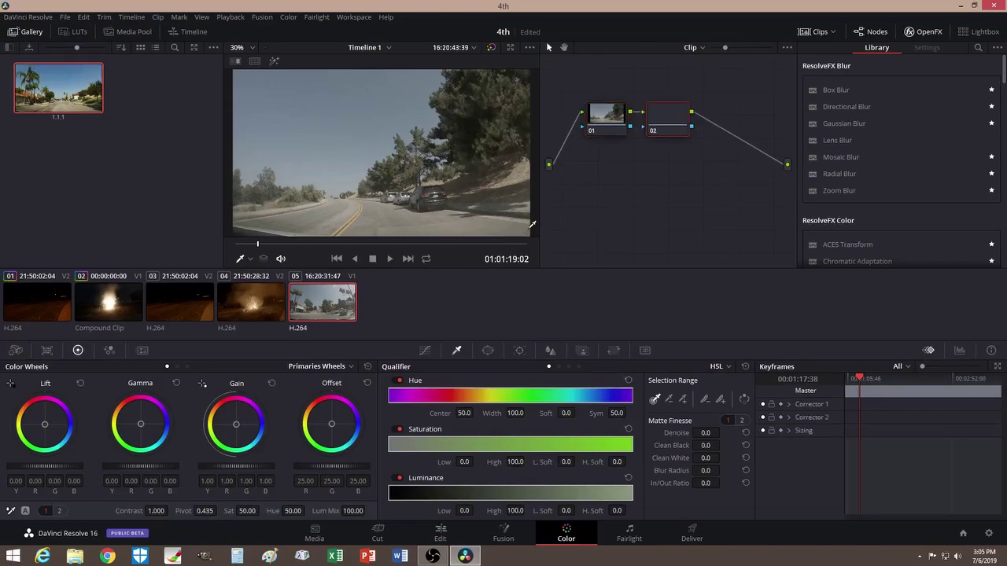
key(alt+s)
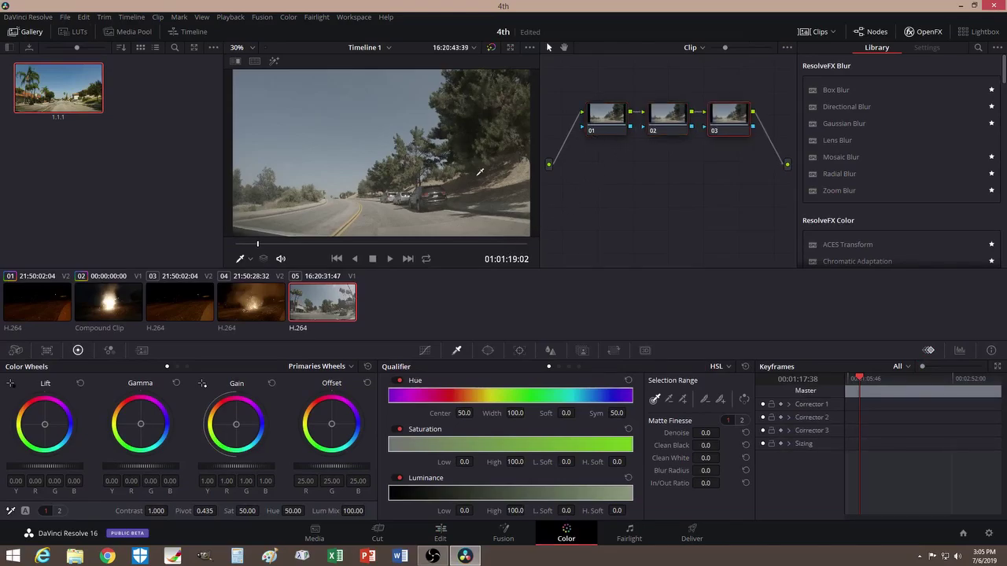
click(662, 118)
drag(202, 512, 219, 511)
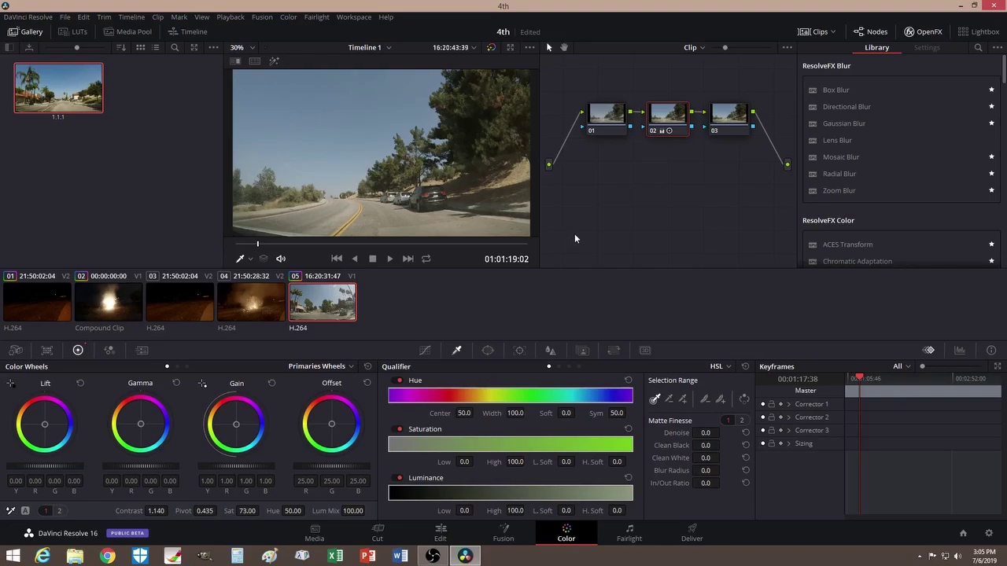
- Try to stabilize the driving clip with the tracker's Stabilizer in Similarity mode
click(519, 350)
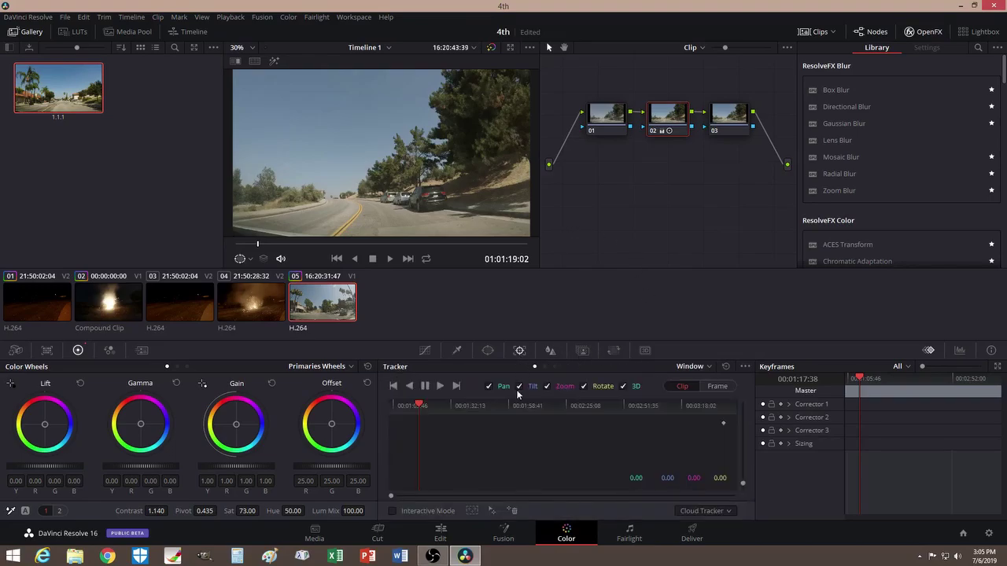
click(692, 366)
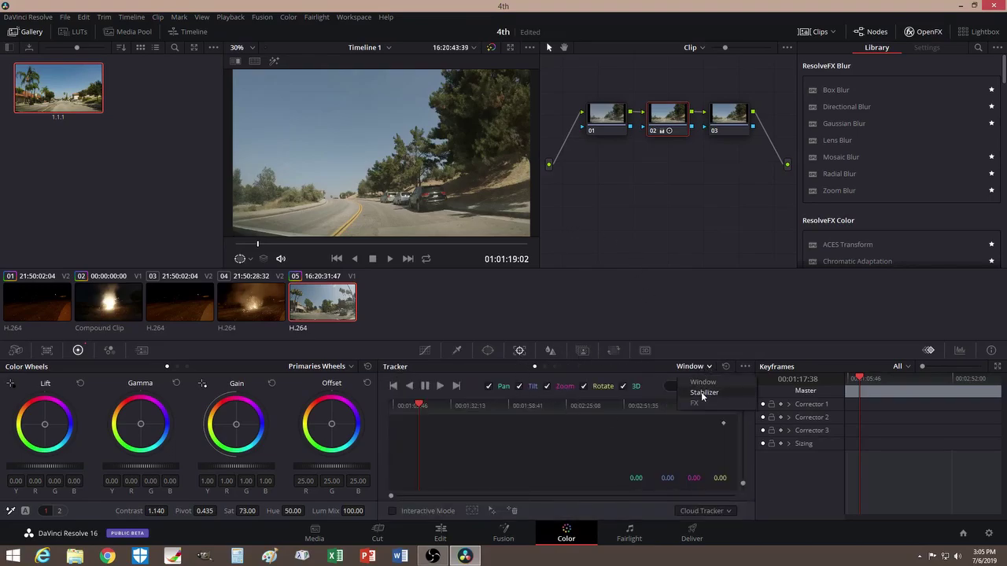
click(705, 391)
click(707, 511)
click(701, 534)
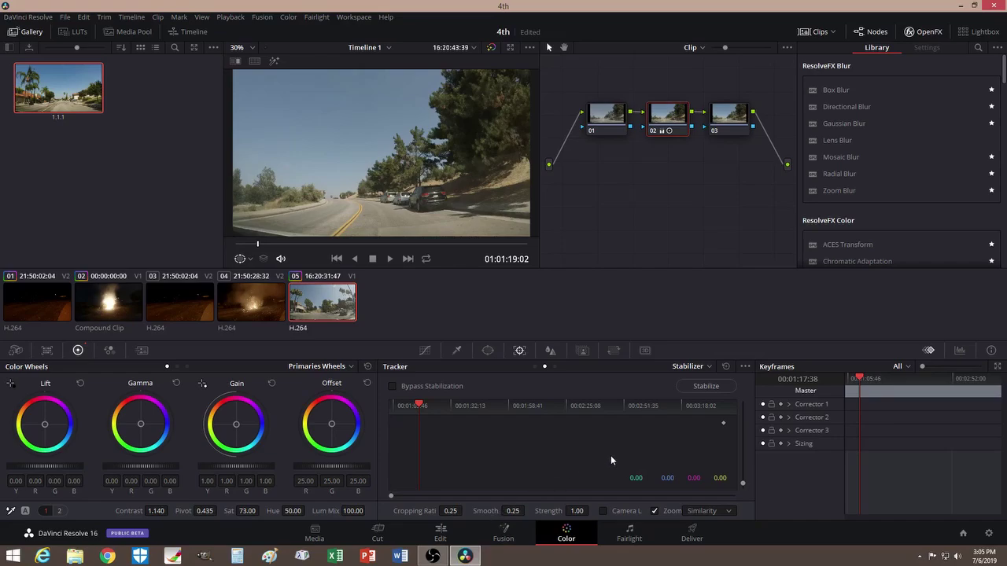
click(707, 387)
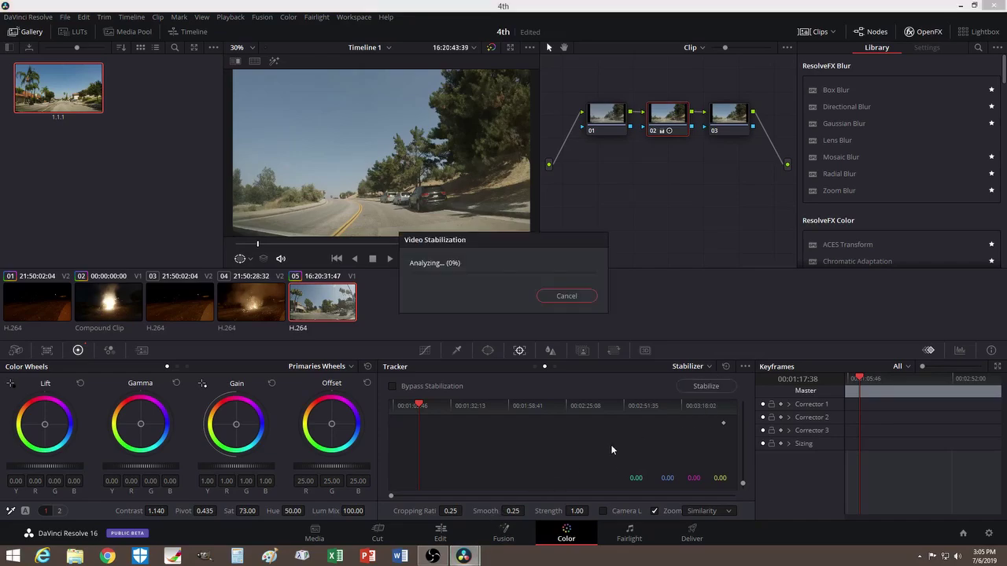
click(567, 296)
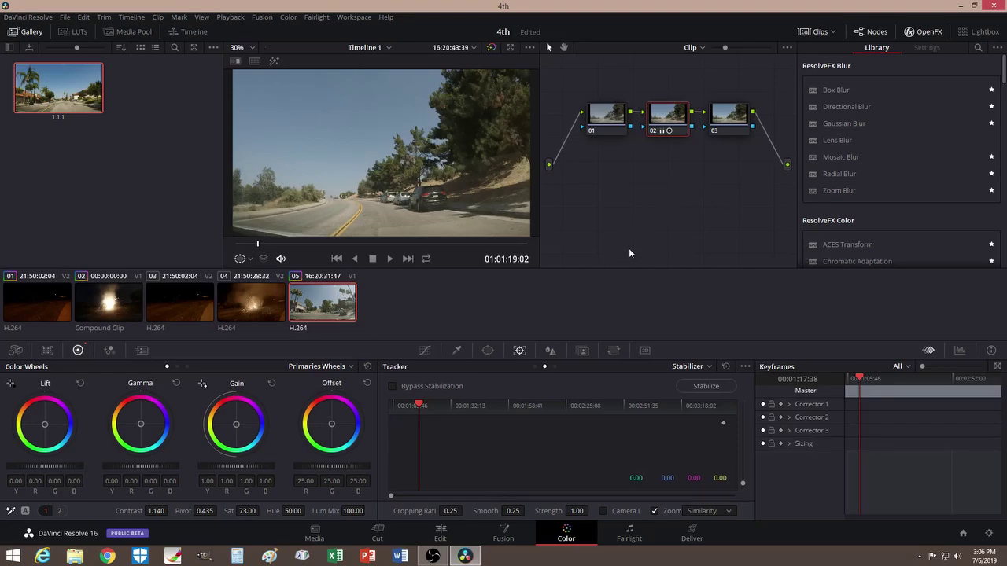
- Return to the edit timeline and review the driving footage and the fireworks overlap up to 01:01:15:30
click(444, 538)
mouse_move(518, 516)
mouse_down()
mouse_move(539, 516)
mouse_move(522, 517)
mouse_up()
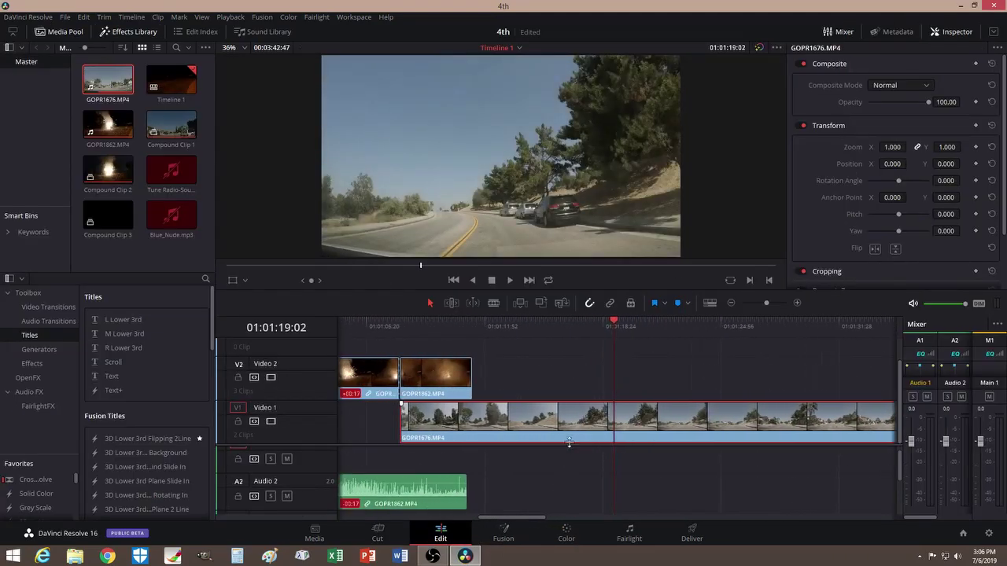
click(428, 268)
drag(429, 269, 405, 268)
drag(716, 323, 813, 337)
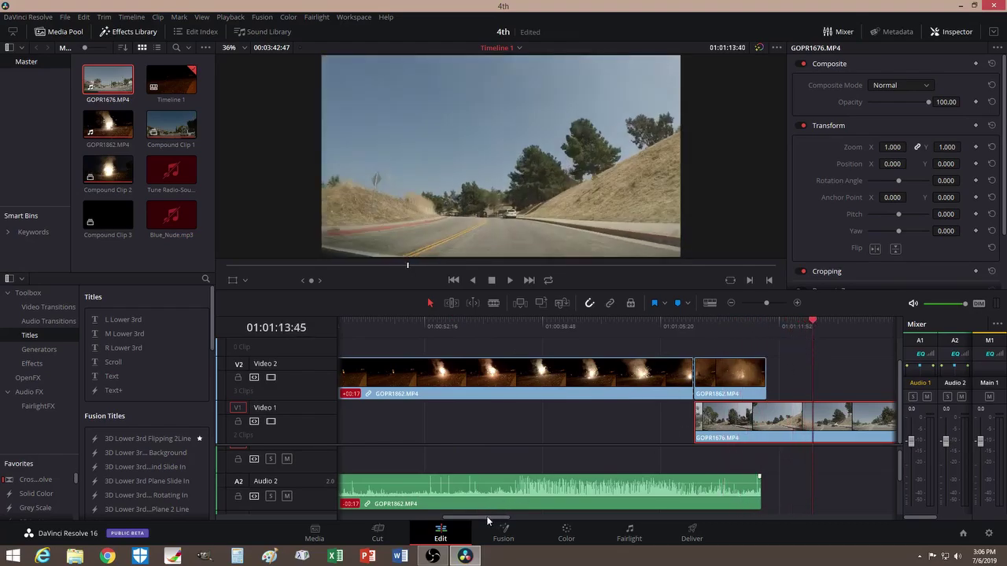
drag(488, 517, 518, 515)
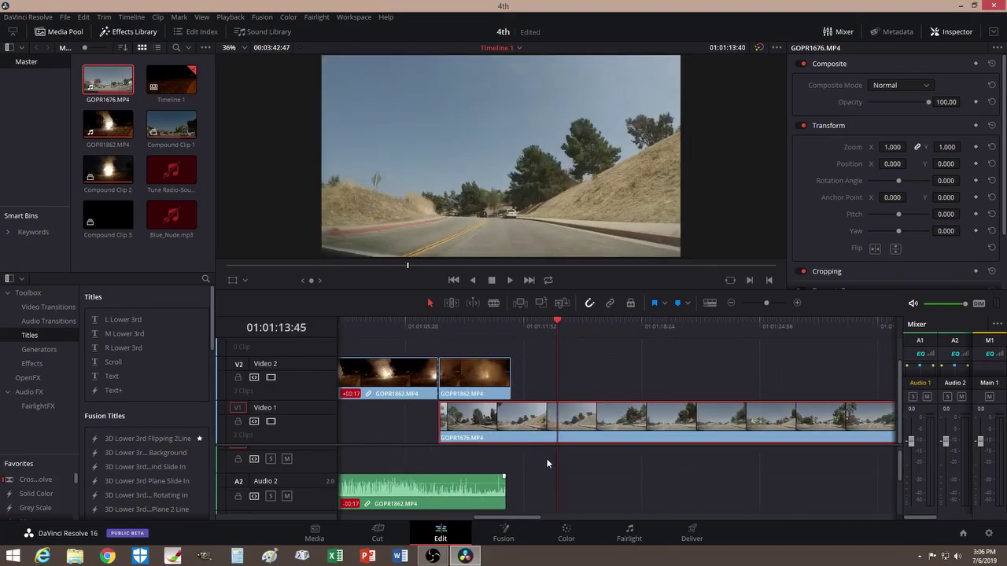
drag(557, 324, 455, 322)
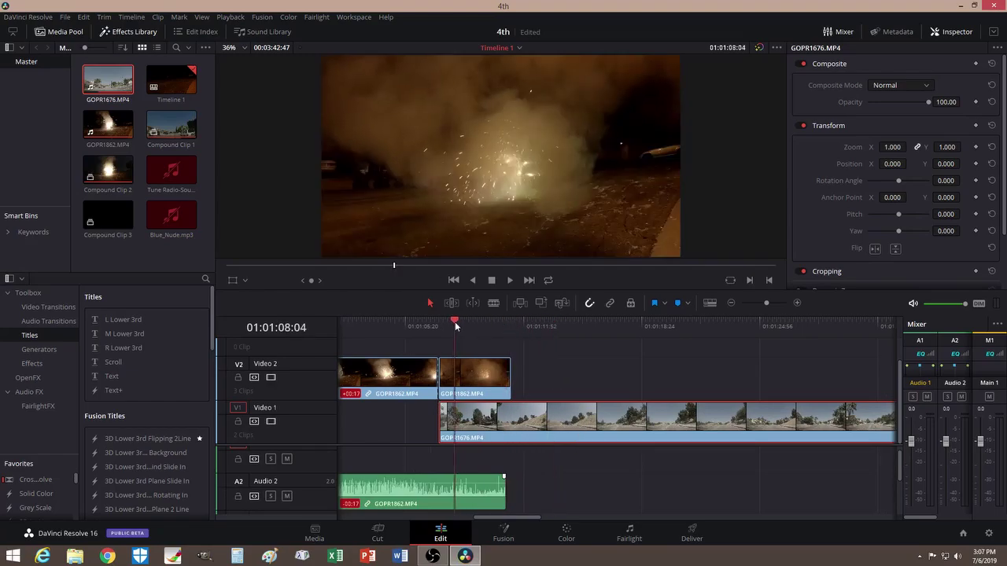
key(space)
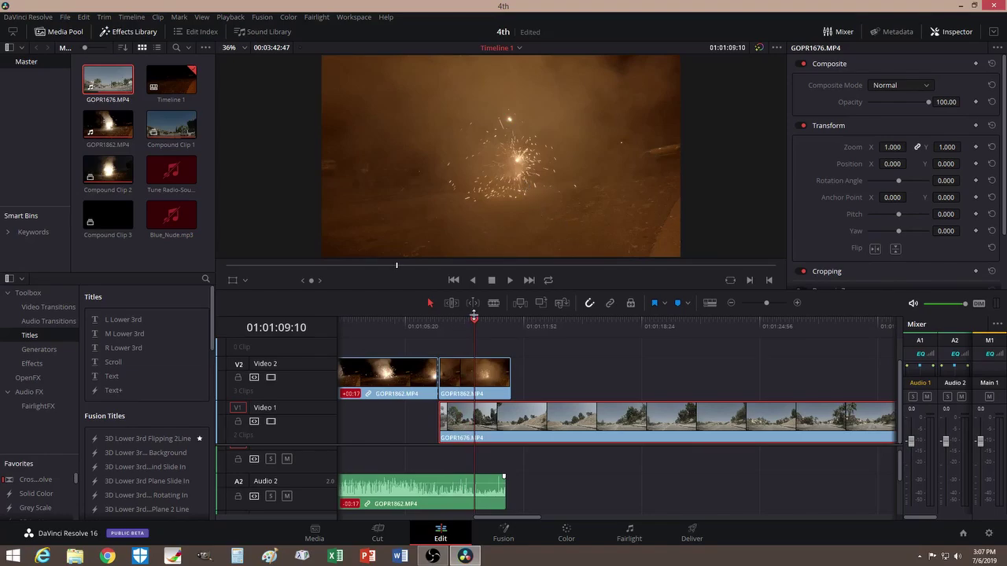
drag(473, 323, 589, 342)
- Speed up the GOPR1676.MP4 clip with Ripple sequence, Reverse speed and Stretch to fit keyframes enabled
right_click(610, 420)
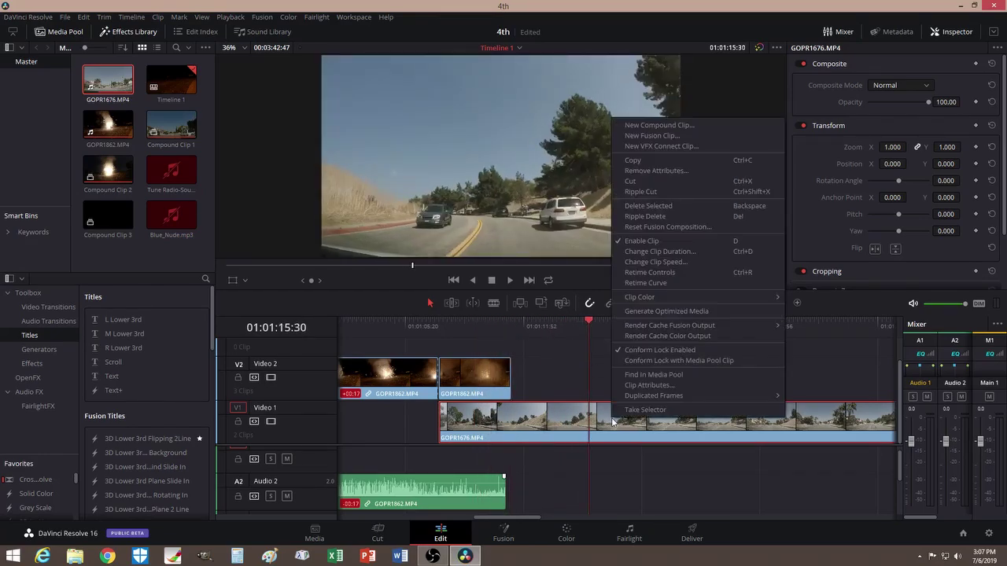
click(671, 262)
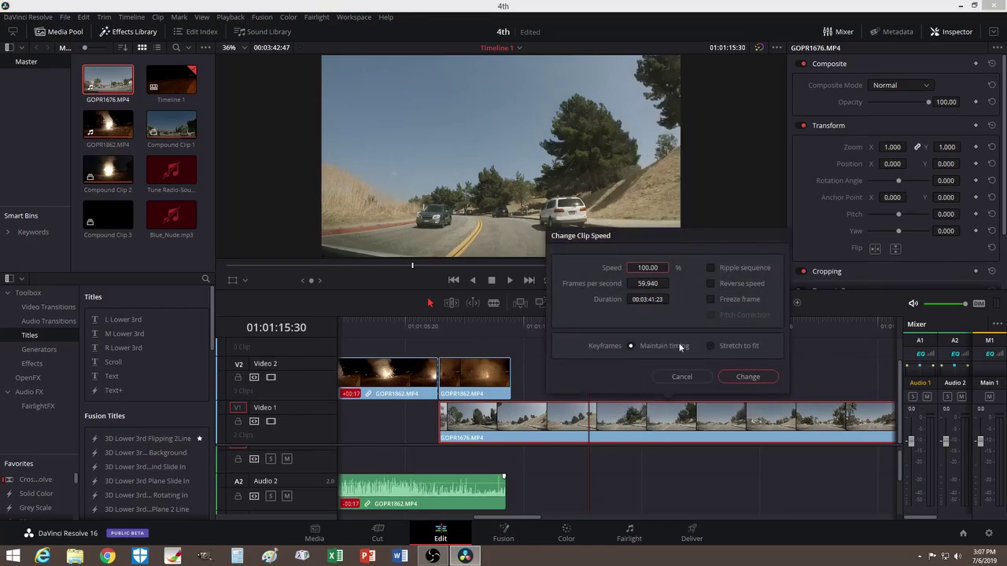
click(711, 268)
click(711, 349)
click(711, 284)
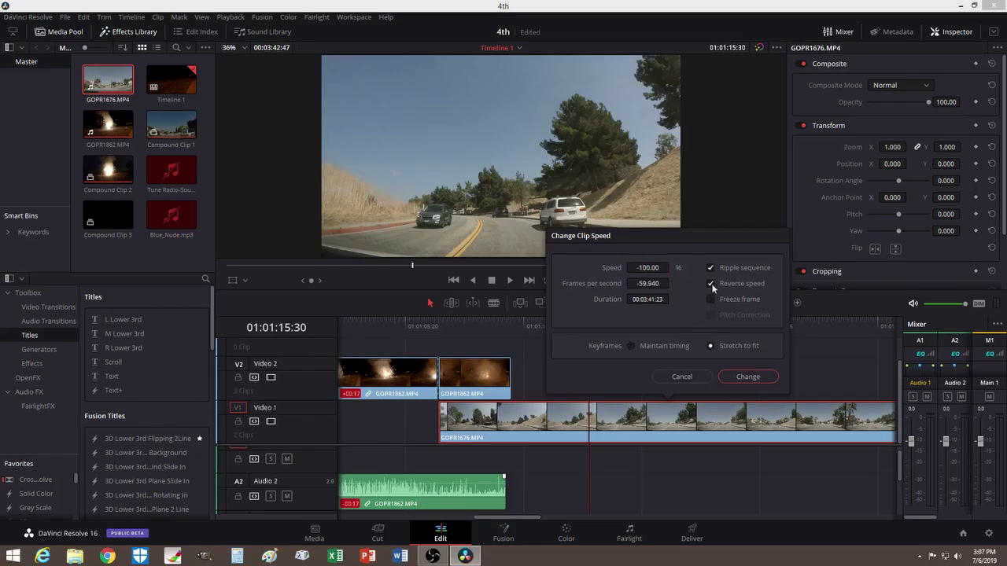
click(645, 268)
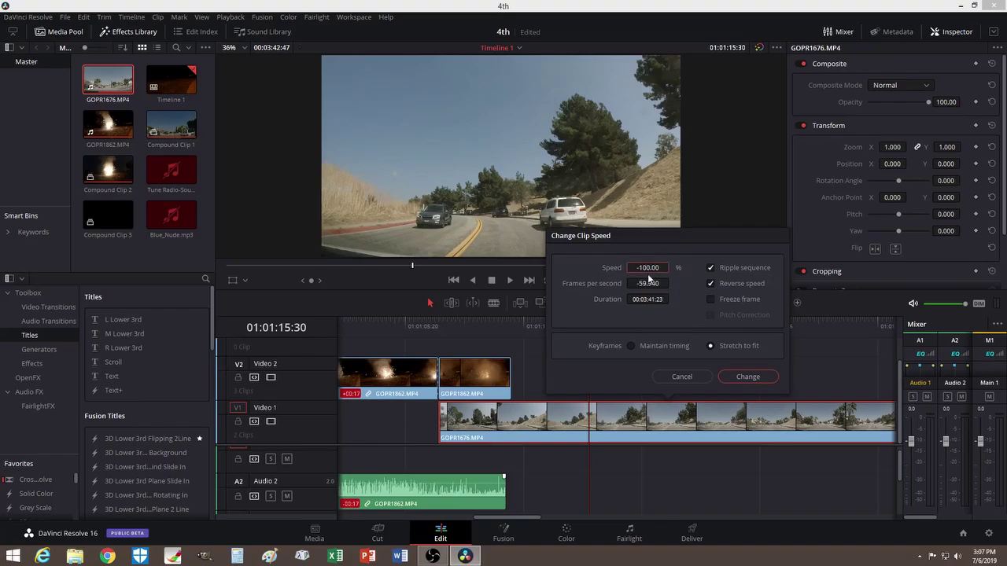
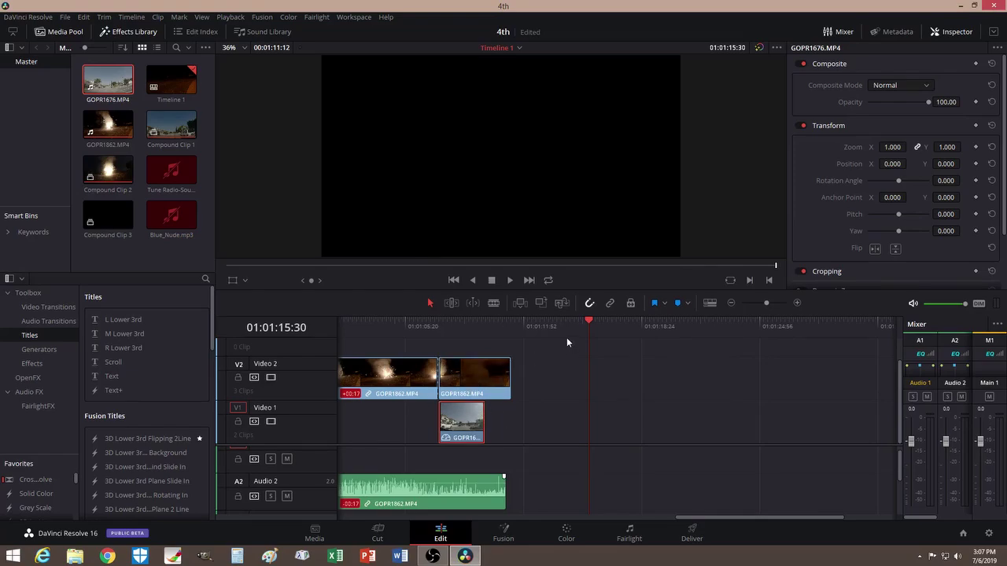
- Slow down the reversed GOPR1676.MP4 driving clip by changing its clip speed
drag(593, 322, 465, 328)
drag(718, 516, 680, 517)
drag(585, 322, 565, 324)
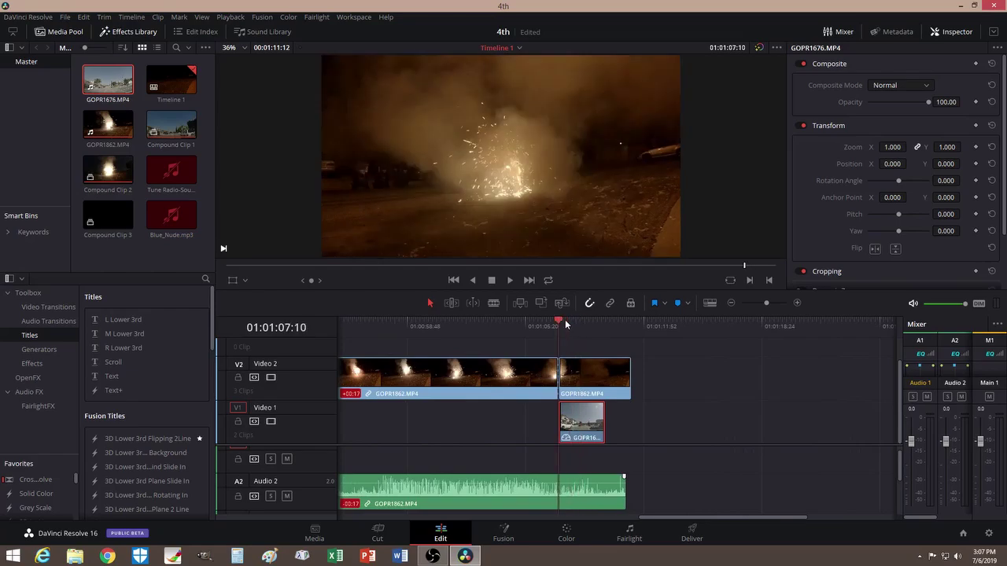
right_click(589, 427)
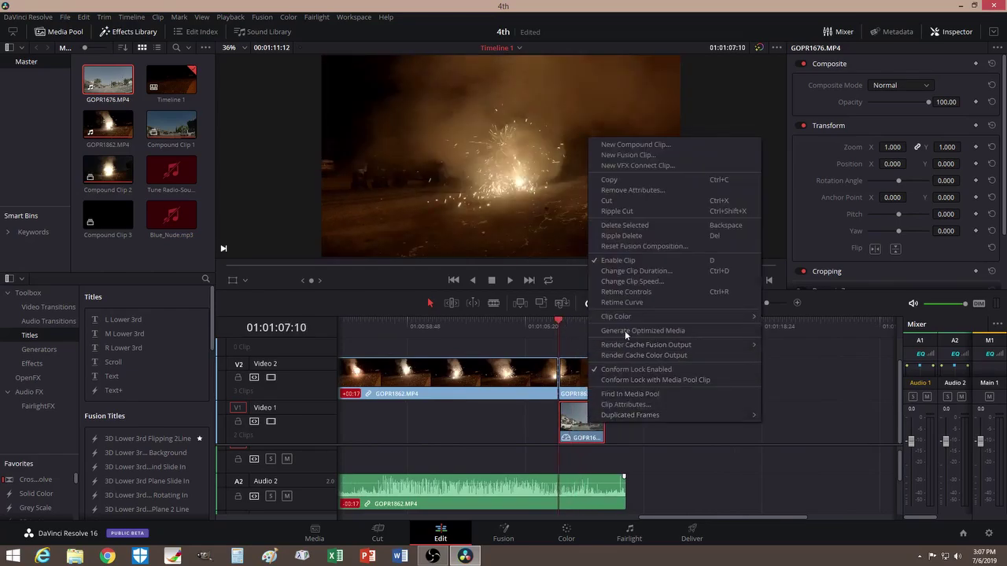
click(647, 281)
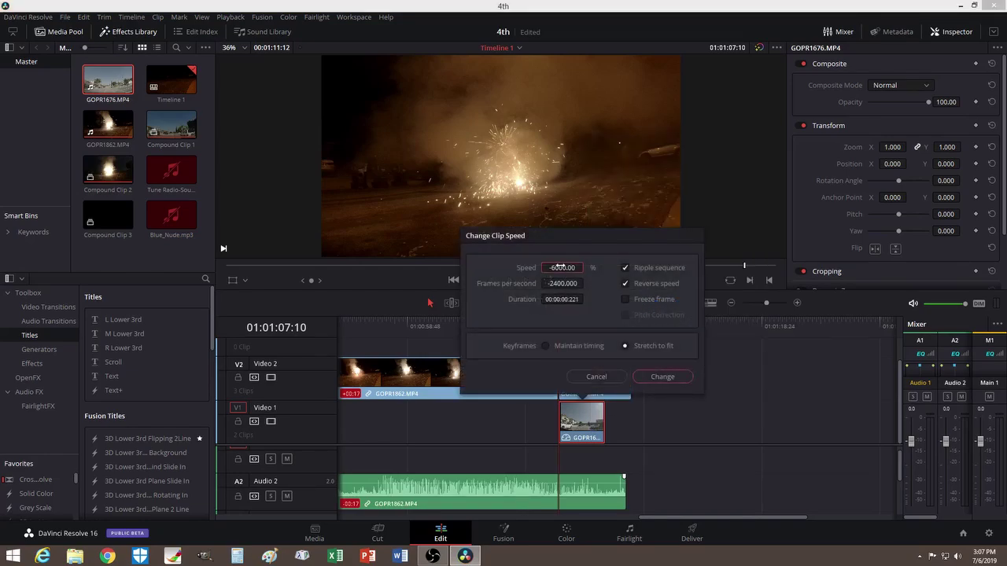
key(Return)
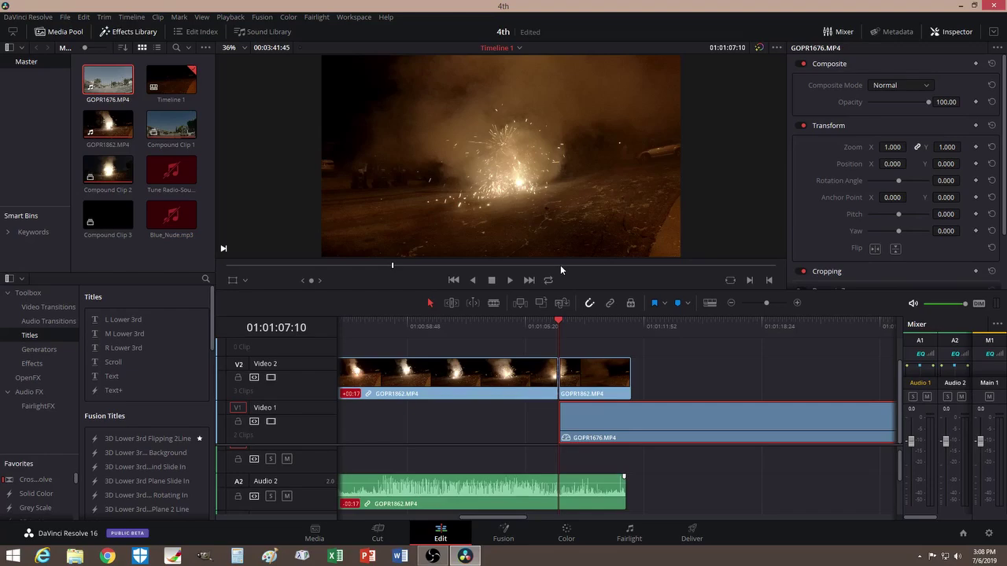
mouse_move(511, 519)
mouse_down()
mouse_move(543, 515)
mouse_move(527, 516)
mouse_up()
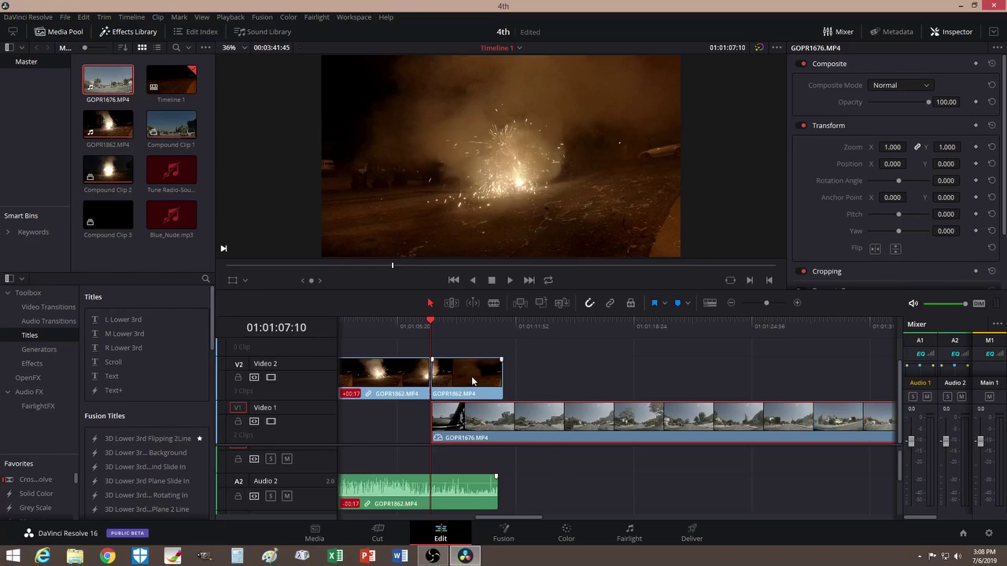
- Lower the opacity of the second GOPR1862.MP4 fireworks clip on Video 2 to about 66
mouse_move(432, 324)
mouse_down()
mouse_move(461, 324)
mouse_move(449, 327)
mouse_up()
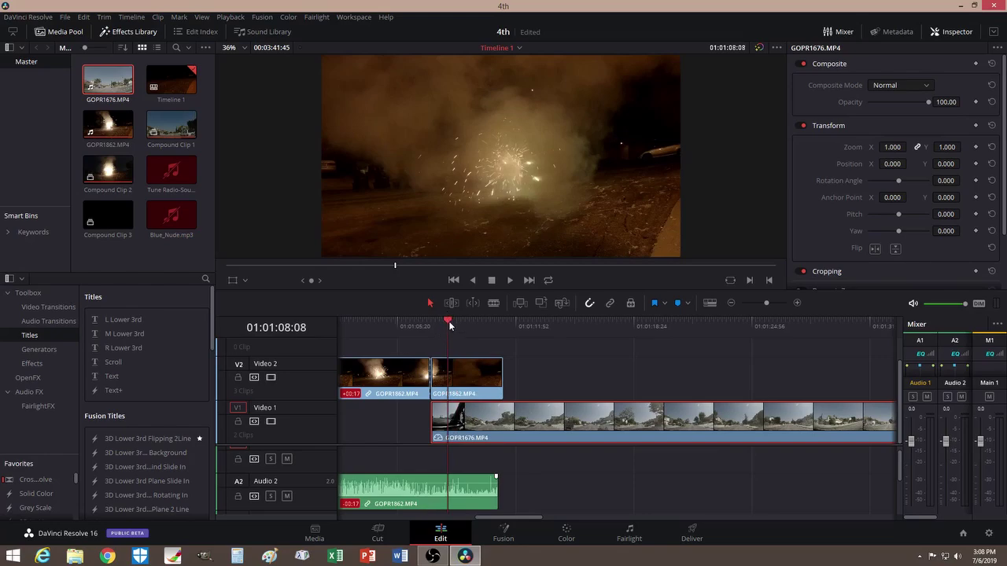
drag(448, 321, 442, 326)
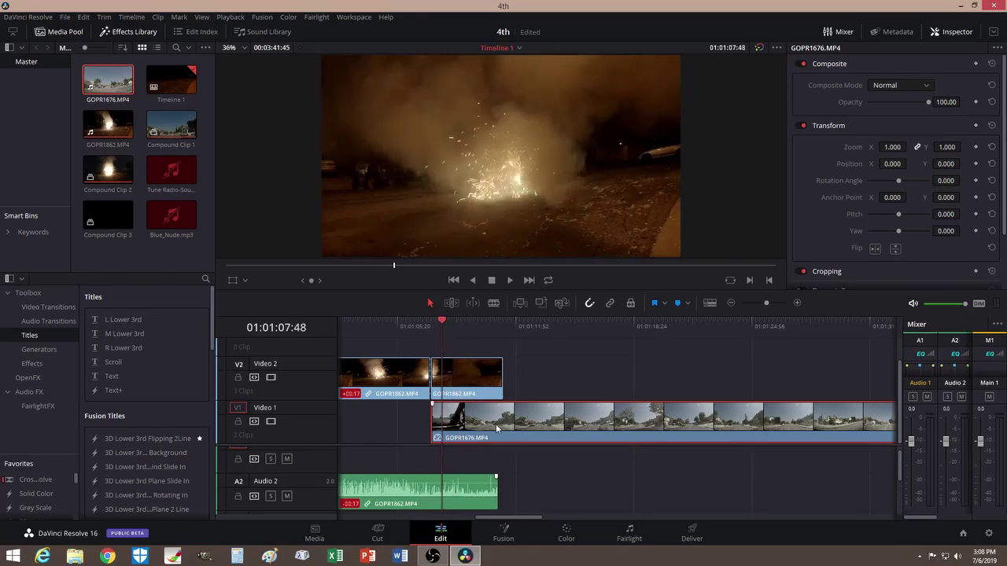
click(489, 381)
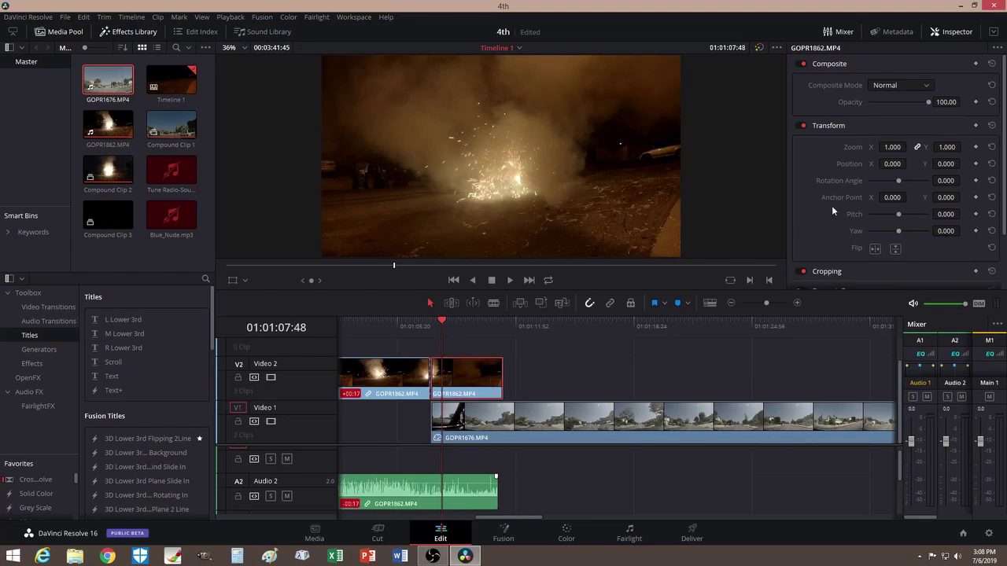
drag(923, 102, 907, 104)
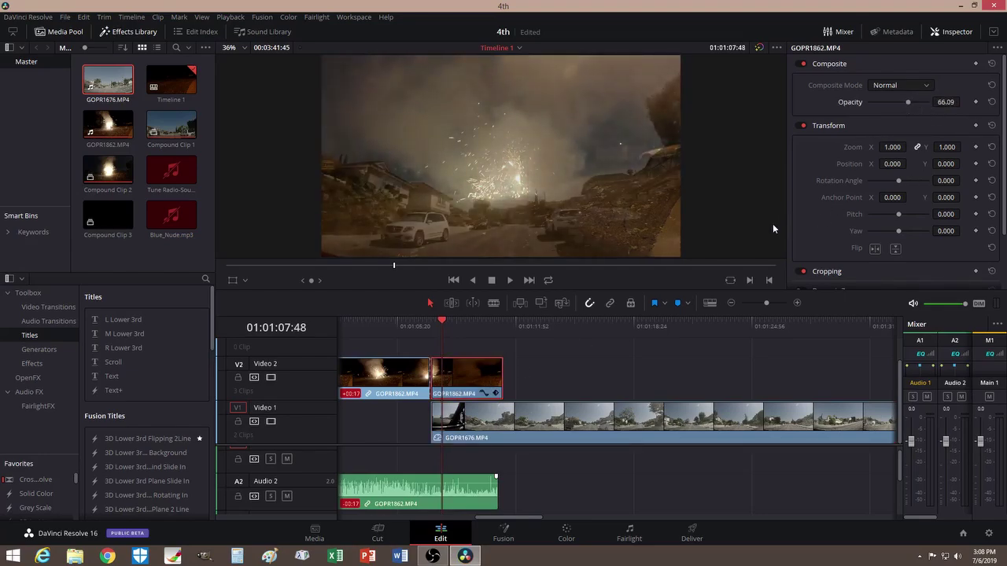
- Add Zoom and Position keyframes to the second fireworks clip at its first frame, 01:01:07:10
drag(443, 323, 431, 322)
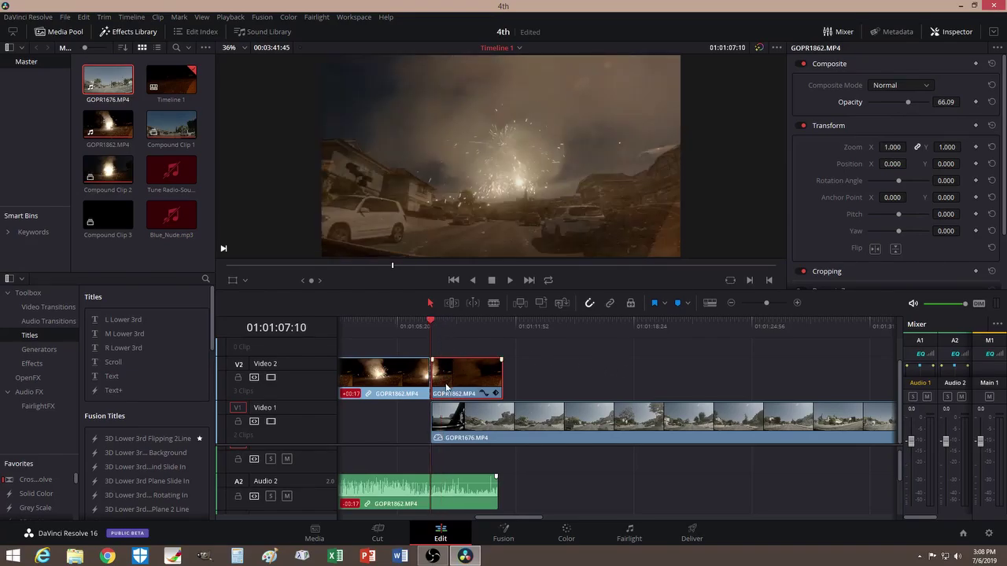
mouse_move(433, 322)
mouse_down()
mouse_move(443, 326)
mouse_move(432, 327)
mouse_up()
click(976, 164)
click(975, 147)
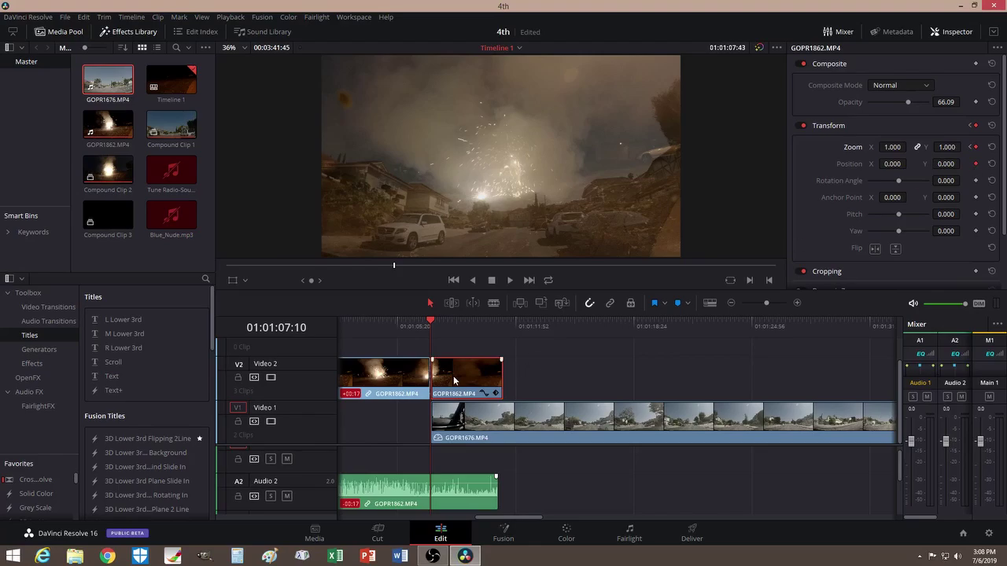
- At the second fireworks clip's last frame, 01:01:11:11, set Zoom to 0.020, Position X to 74 and Position Y to -271
click(443, 325)
drag(444, 324, 501, 333)
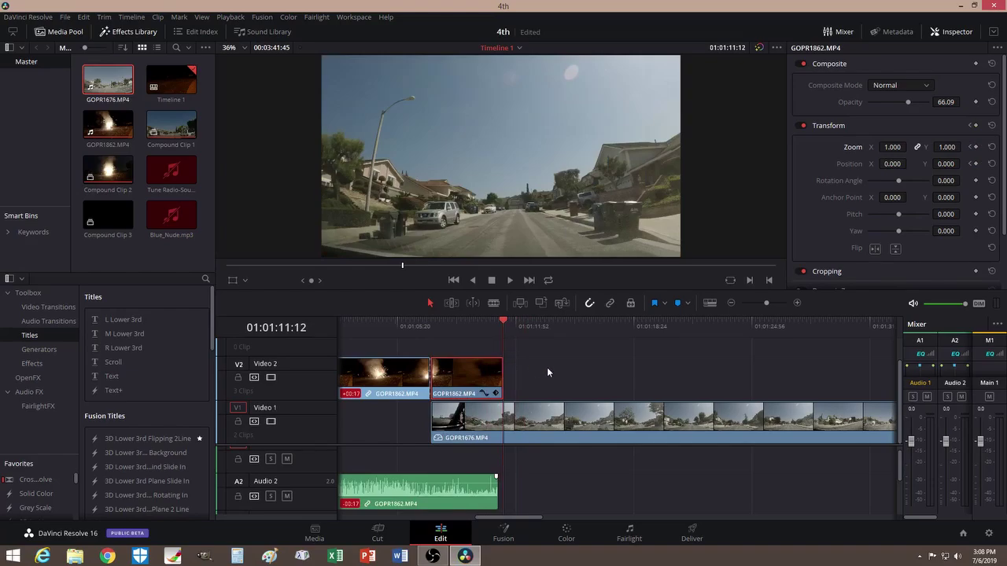
key(Left)
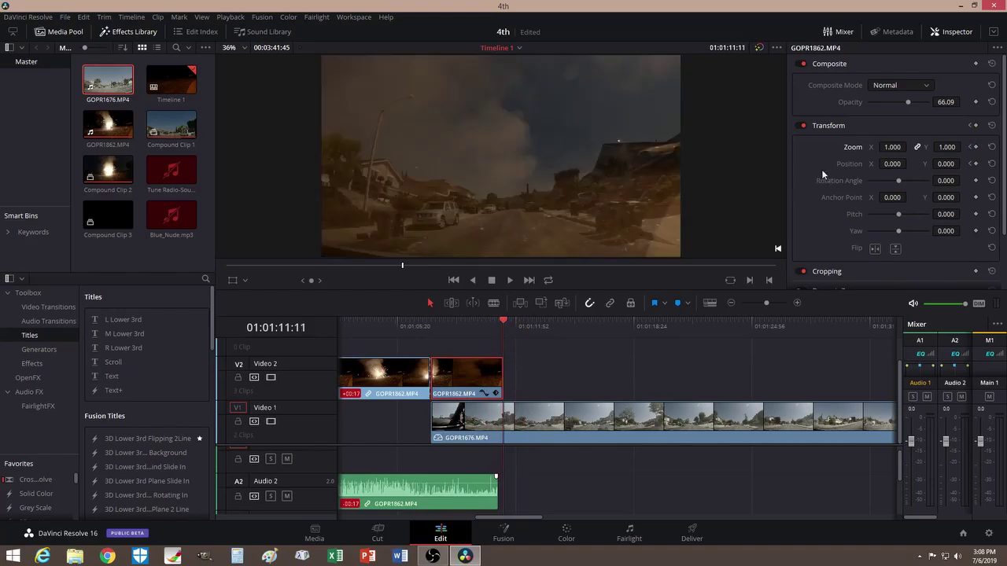
drag(891, 147, 851, 148)
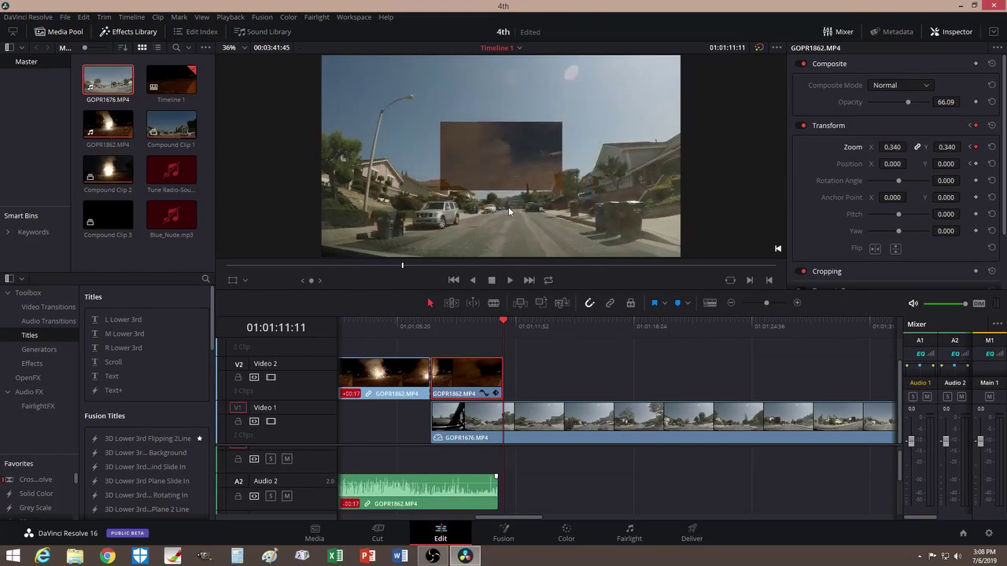
drag(931, 166, 818, 148)
drag(947, 164, 910, 163)
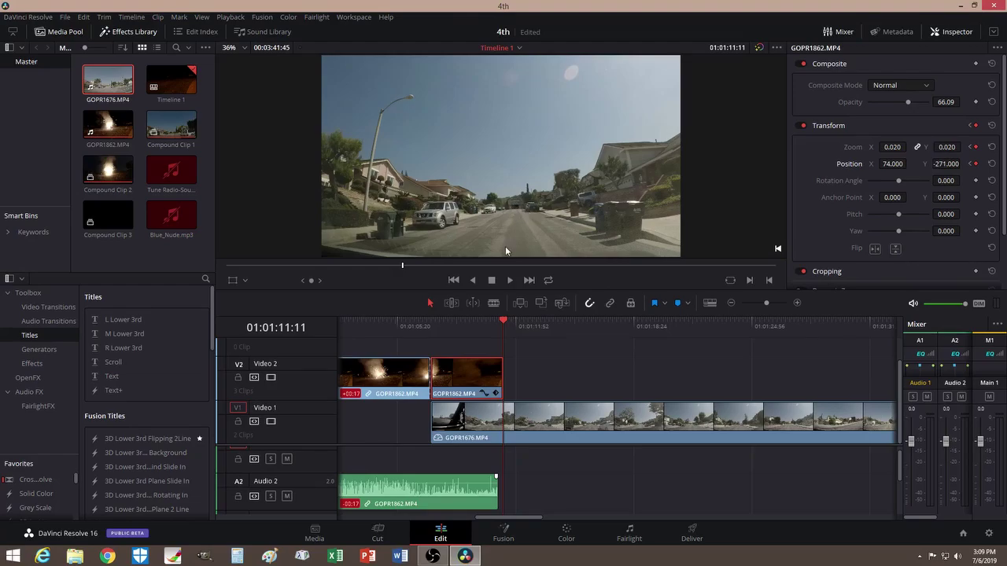
- Restore the second fireworks clip's opacity to 100 and review its shrinking animation up to about 01:01:09:42
click(507, 325)
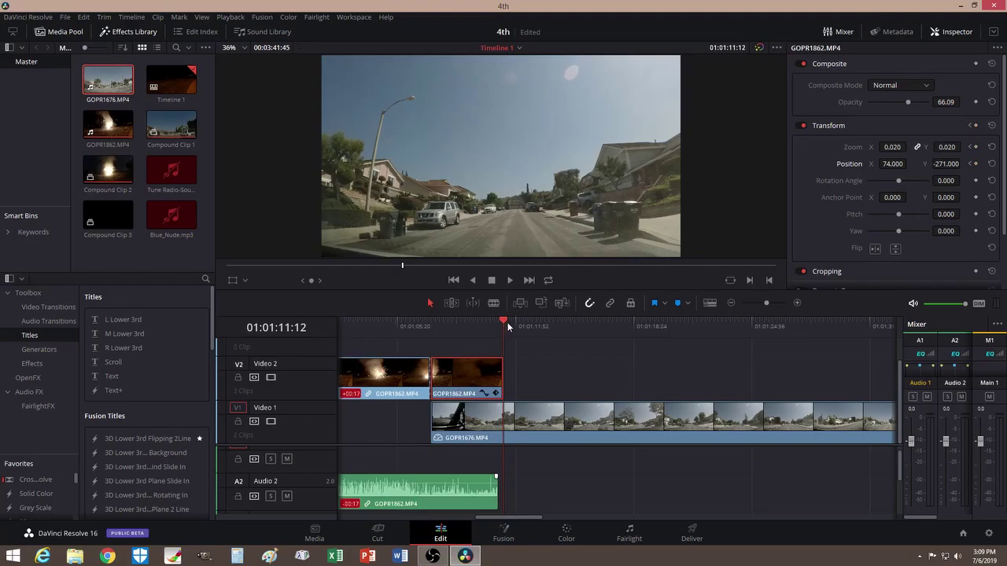
drag(504, 323, 458, 324)
drag(908, 103, 930, 102)
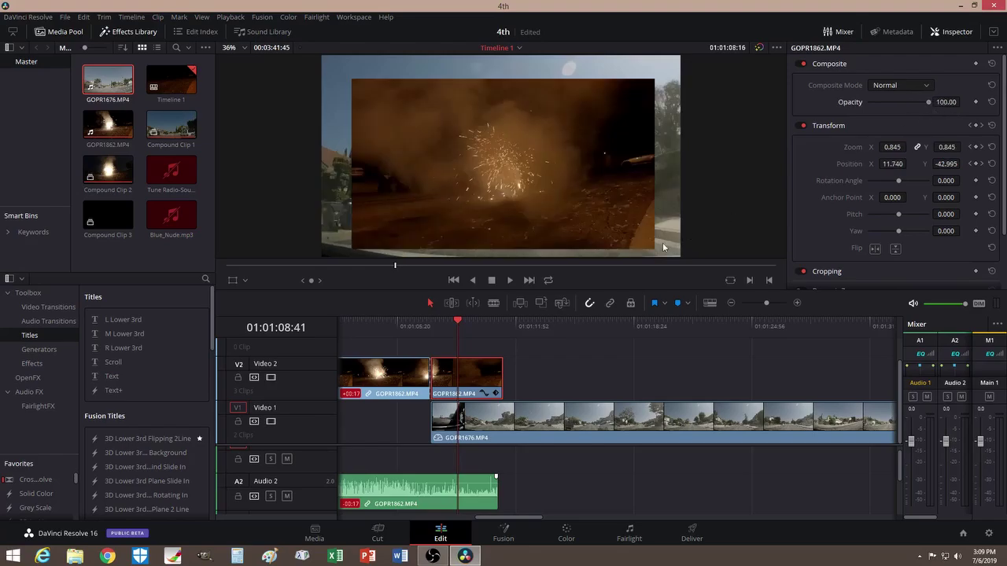
mouse_move(472, 330)
mouse_down()
mouse_move(453, 326)
mouse_move(528, 336)
mouse_move(477, 325)
mouse_up()
- Select node 03 of the driving clip on the Color page and enable keyframing for Corrector 3 at the clip's start
click(539, 419)
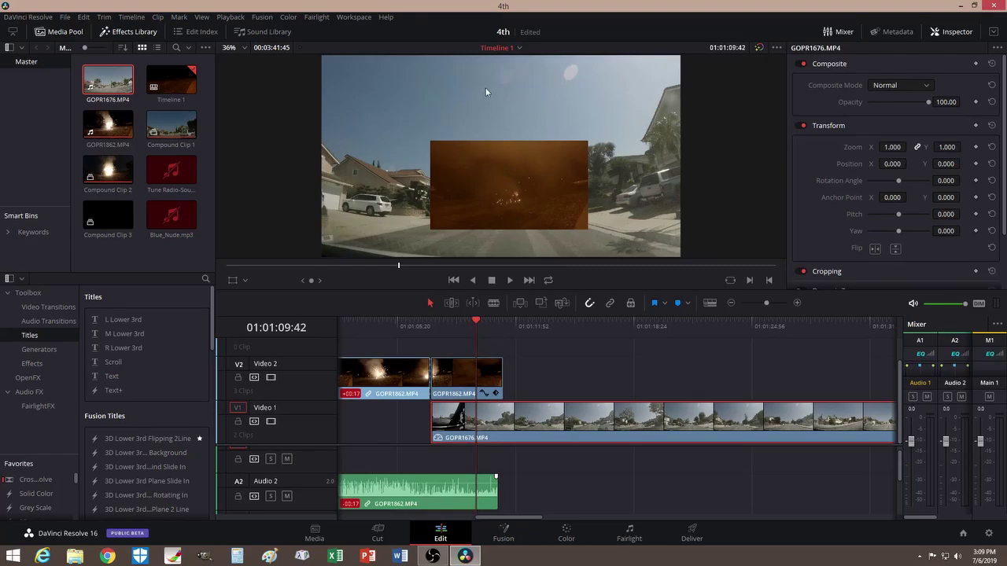
drag(477, 316, 573, 320)
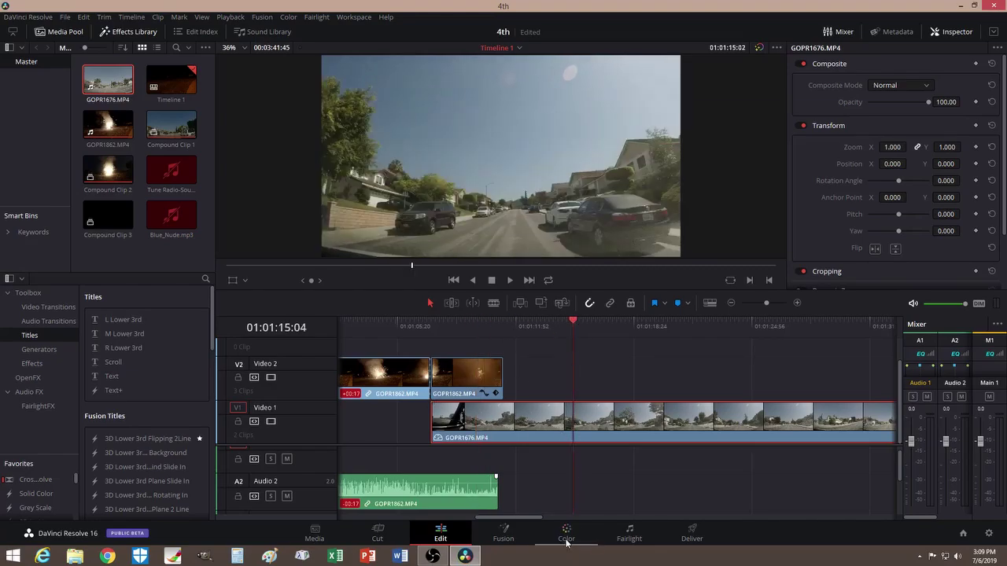
click(566, 535)
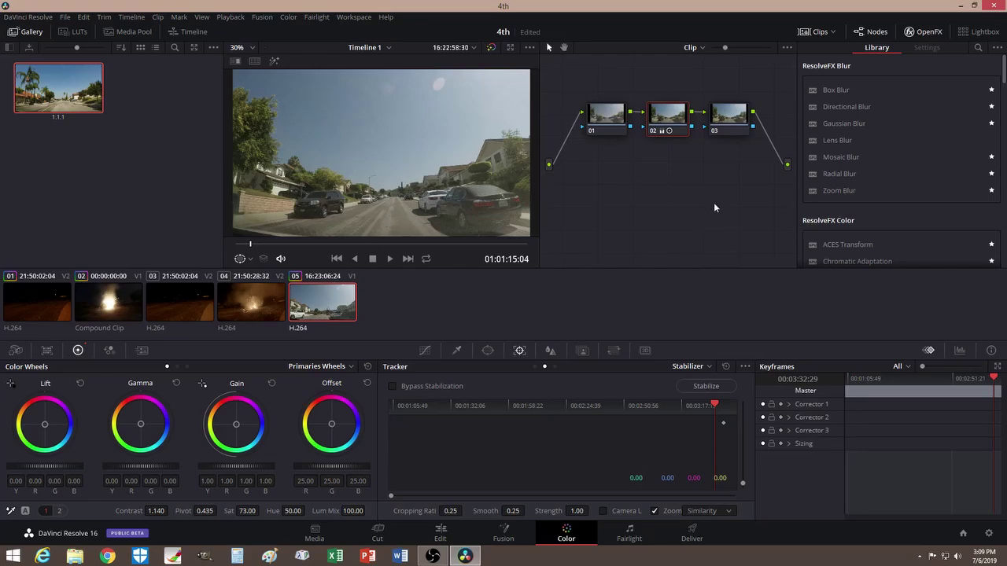
click(730, 121)
drag(244, 249, 229, 245)
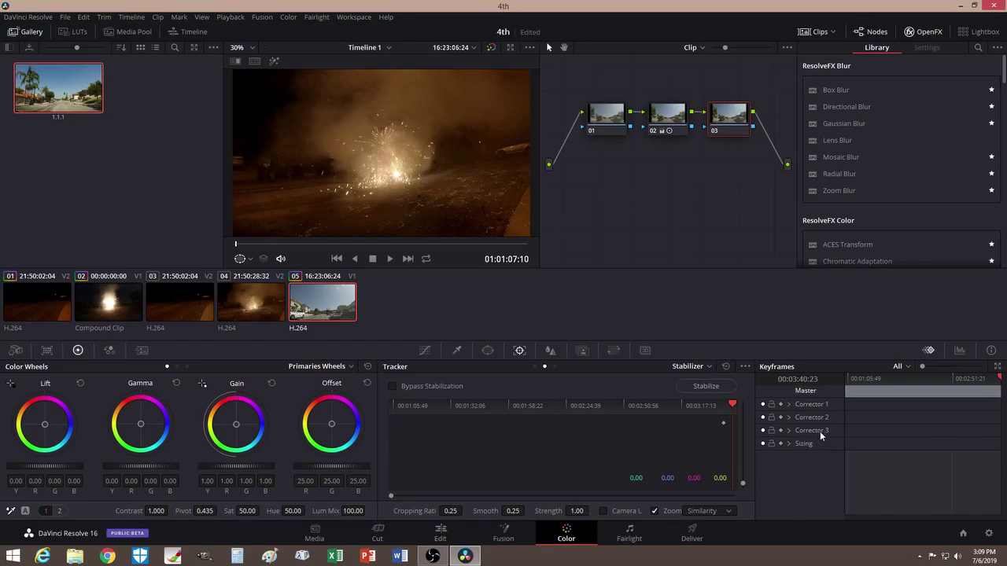
click(781, 430)
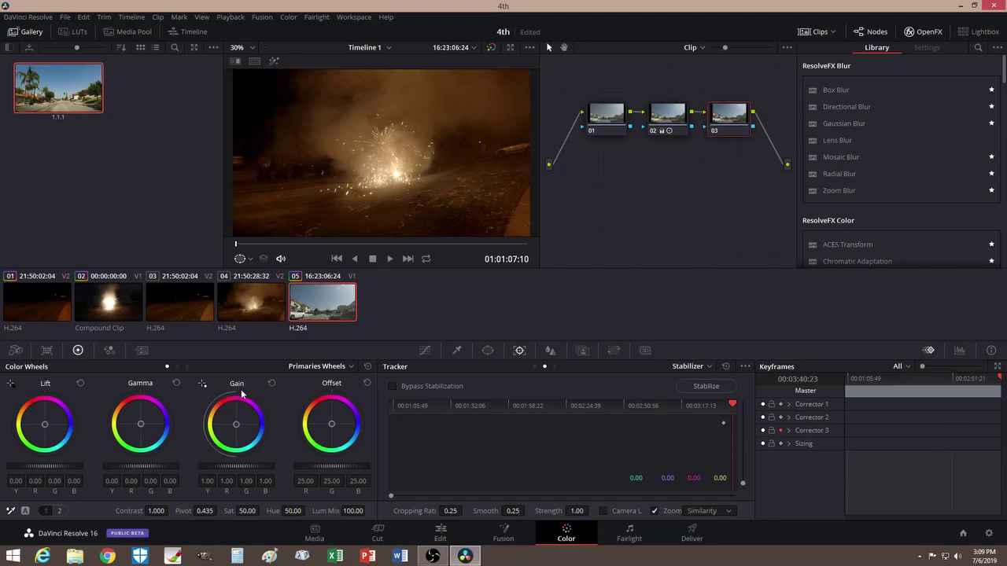
- Darken node 03 at the driving clip's start by lowering the master Gain to 0.25
drag(236, 466, 203, 466)
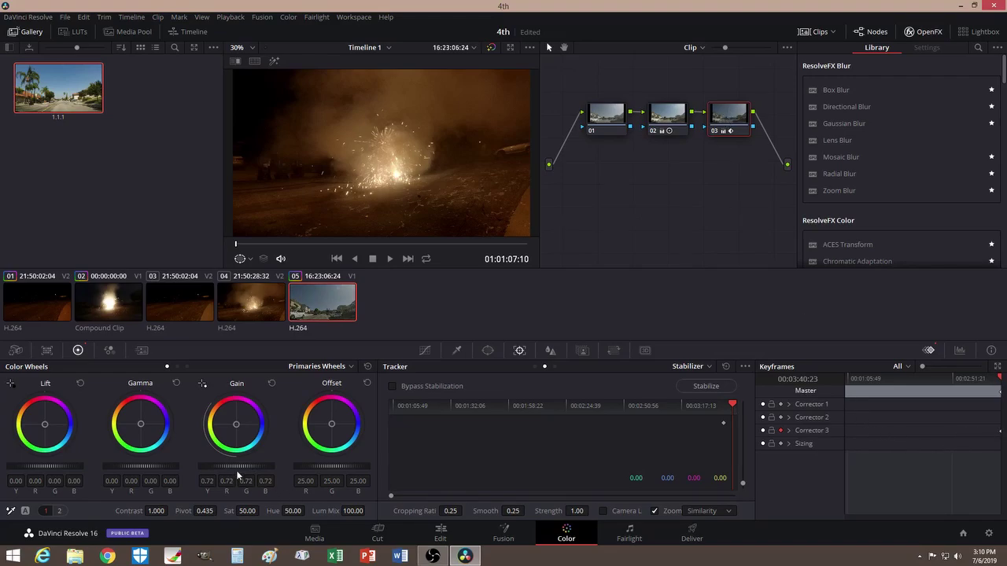
drag(236, 467, 194, 467)
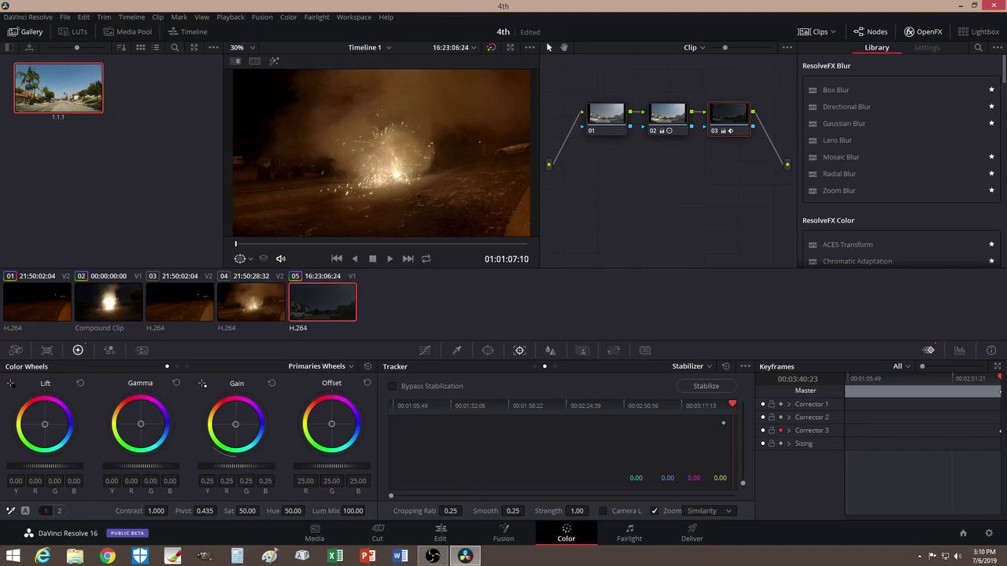
drag(194, 466, 193, 467)
- Raise node 03's master Gain to 0.94 at 01:02:34:31 and review the brightness transition
drag(996, 379, 917, 385)
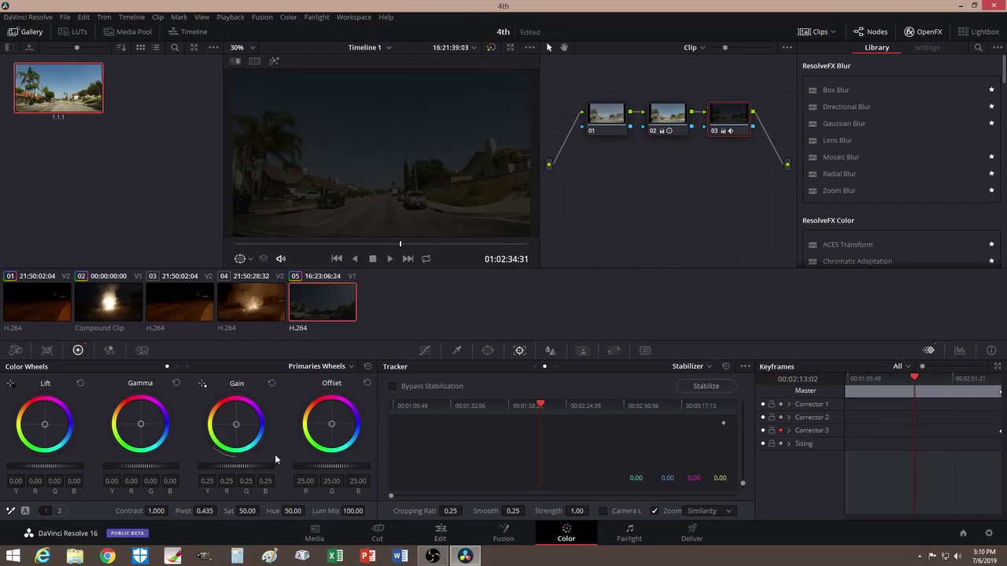
drag(225, 465, 341, 465)
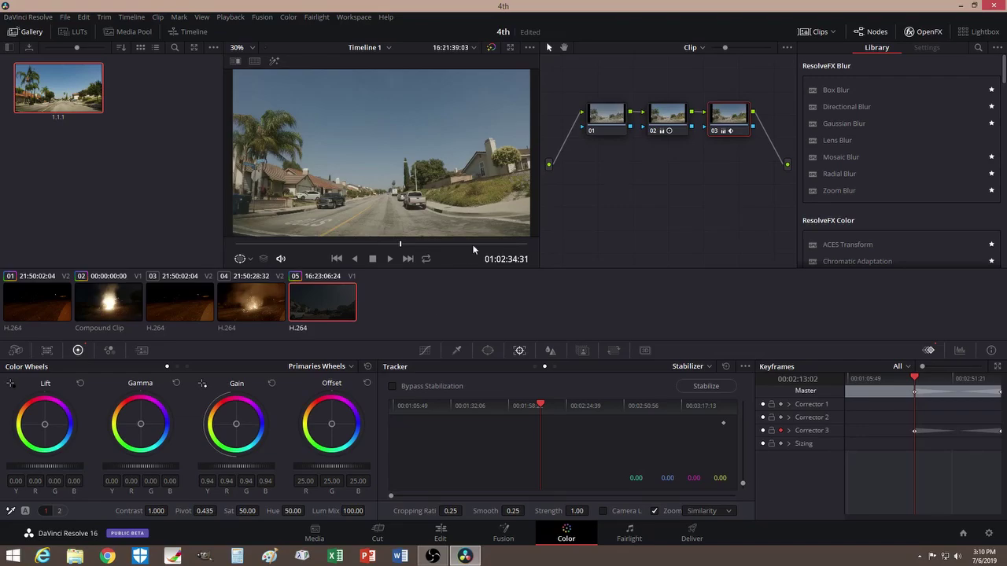
drag(916, 379, 959, 381)
drag(967, 384, 921, 391)
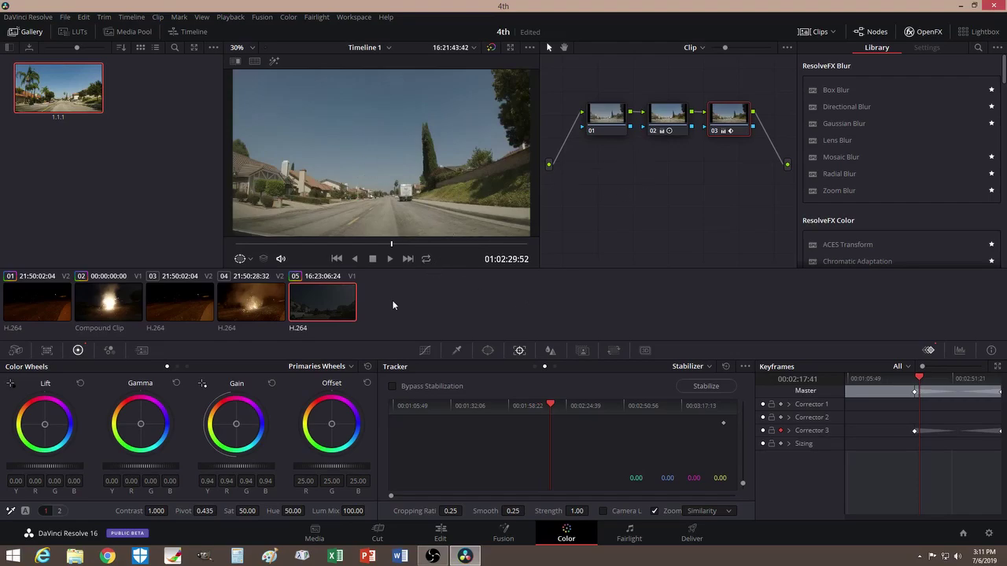
- Select the overlapping fireworks clip for grading and go to 01:01:09:39, where it is partly shrunk
click(266, 314)
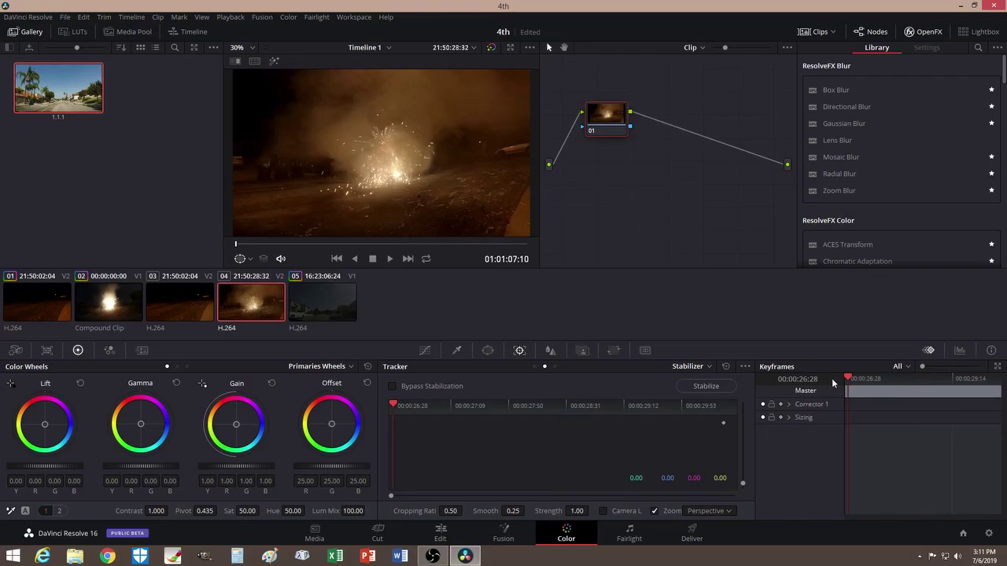
drag(848, 378, 946, 378)
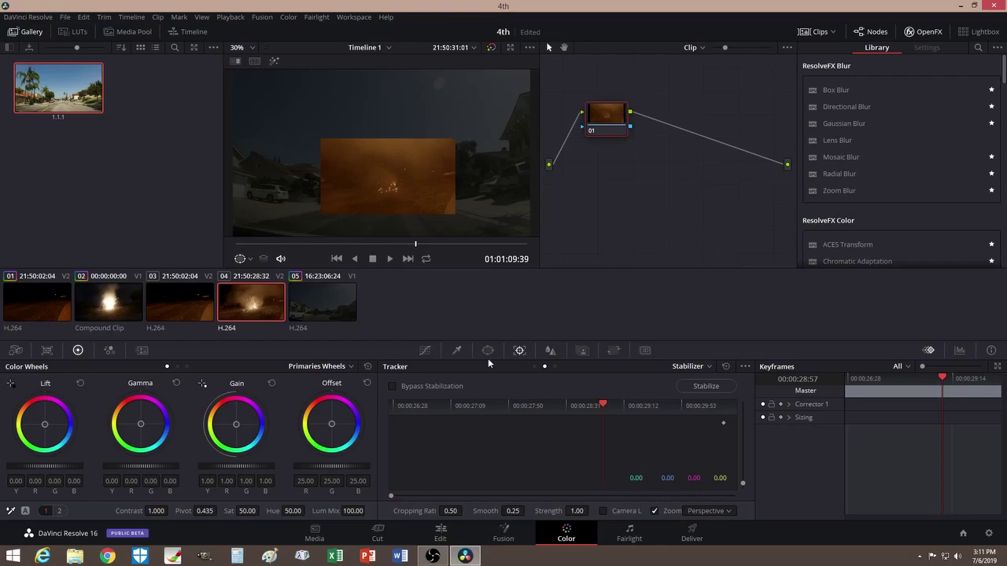
- Try the Add composite mode on the overlapping fireworks clip in the edit timeline and return it to Normal
click(440, 533)
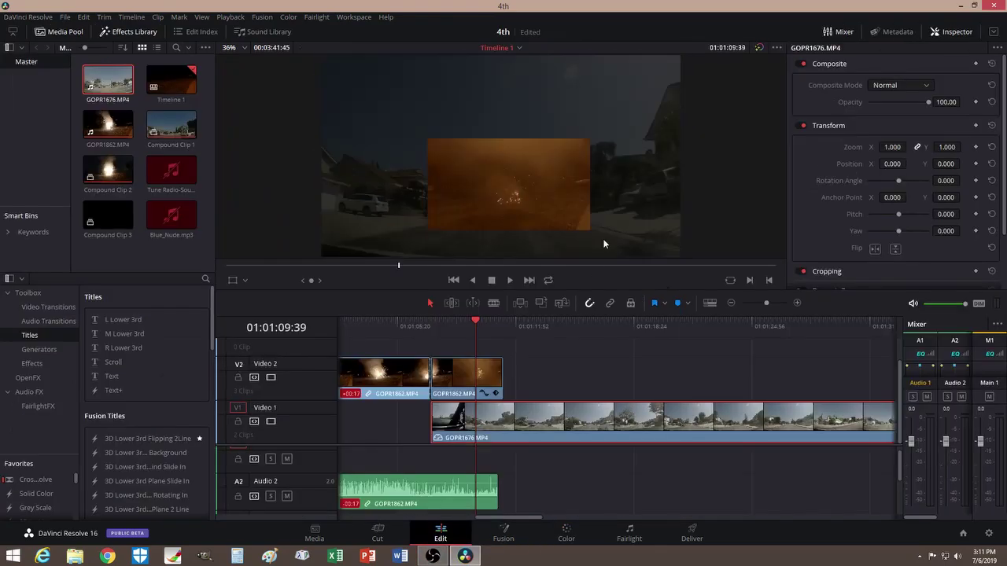
click(475, 381)
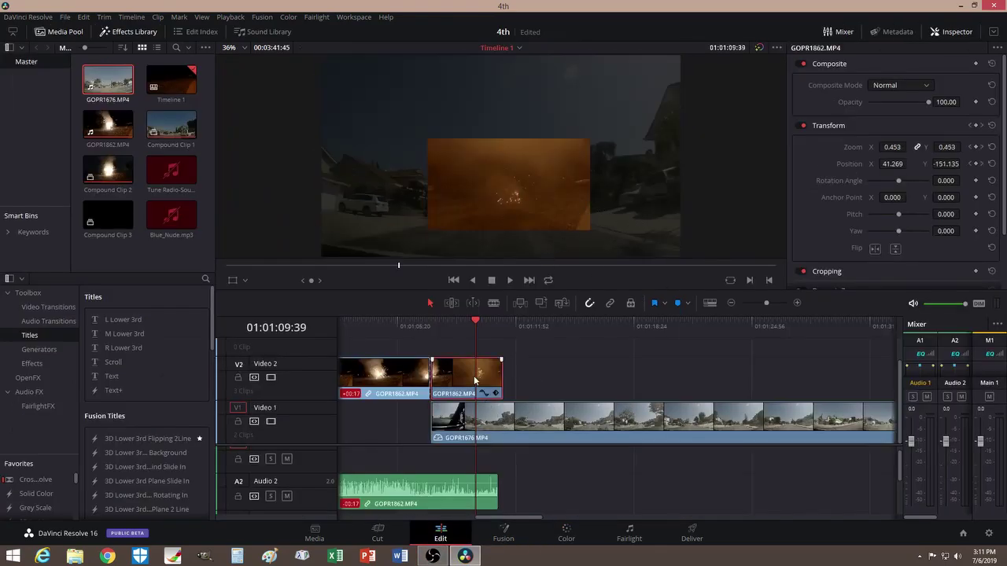
click(898, 88)
click(880, 115)
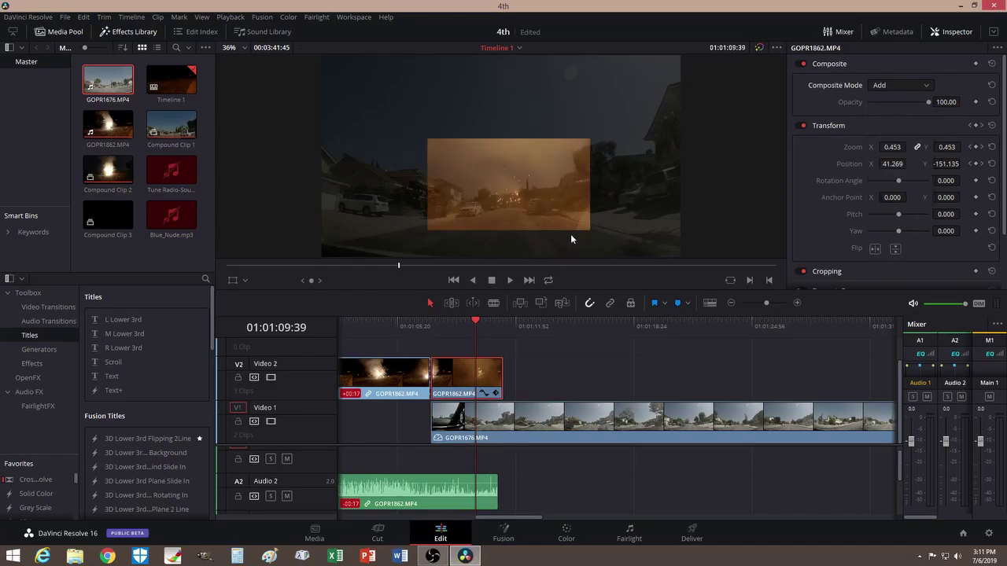
click(896, 87)
click(904, 102)
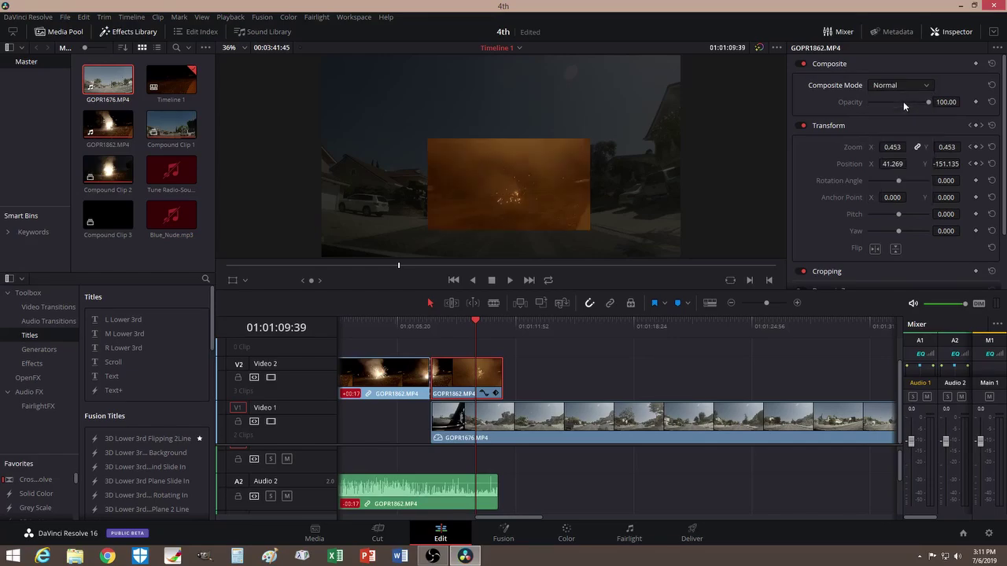
- Mask the overlapping fireworks clip on node 01 with an elliptical window of about size 58.85, aspect 65.91 and softness 10.10
click(565, 534)
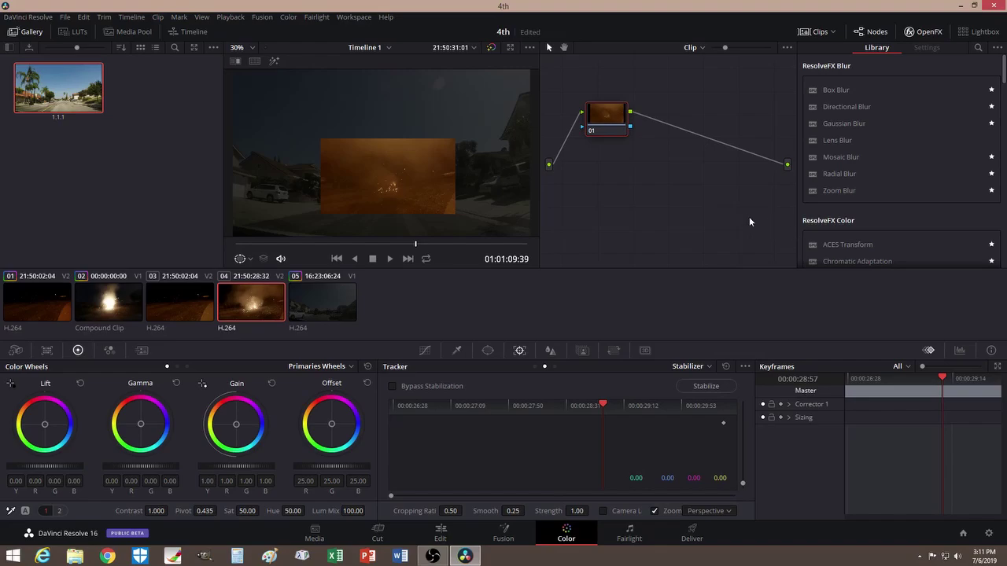
click(488, 351)
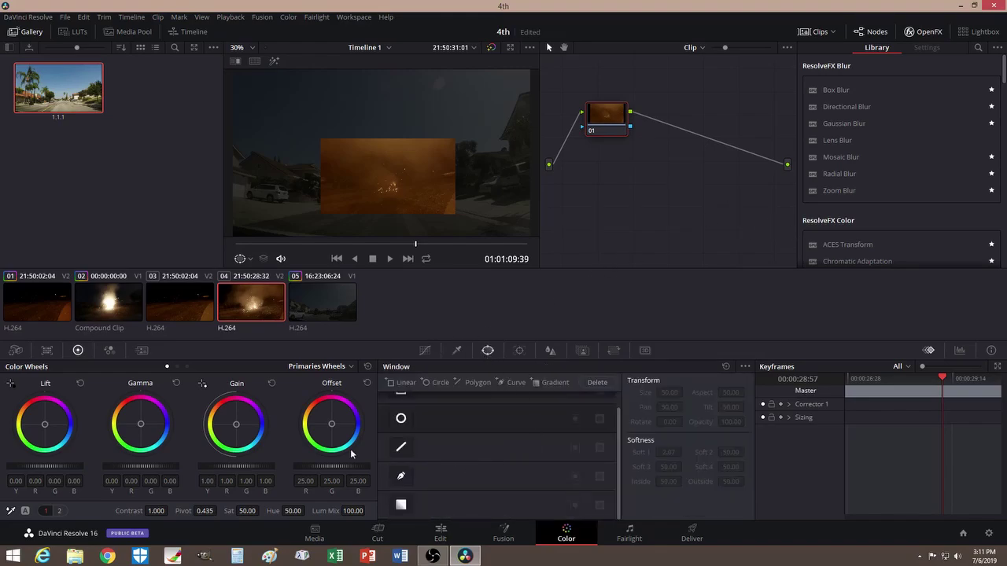
click(405, 419)
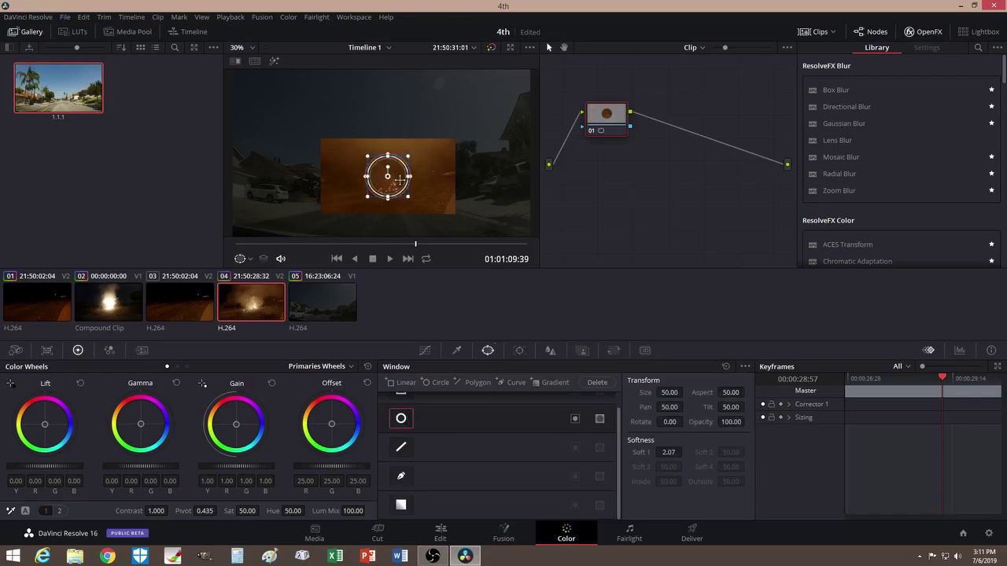
drag(388, 198, 386, 222)
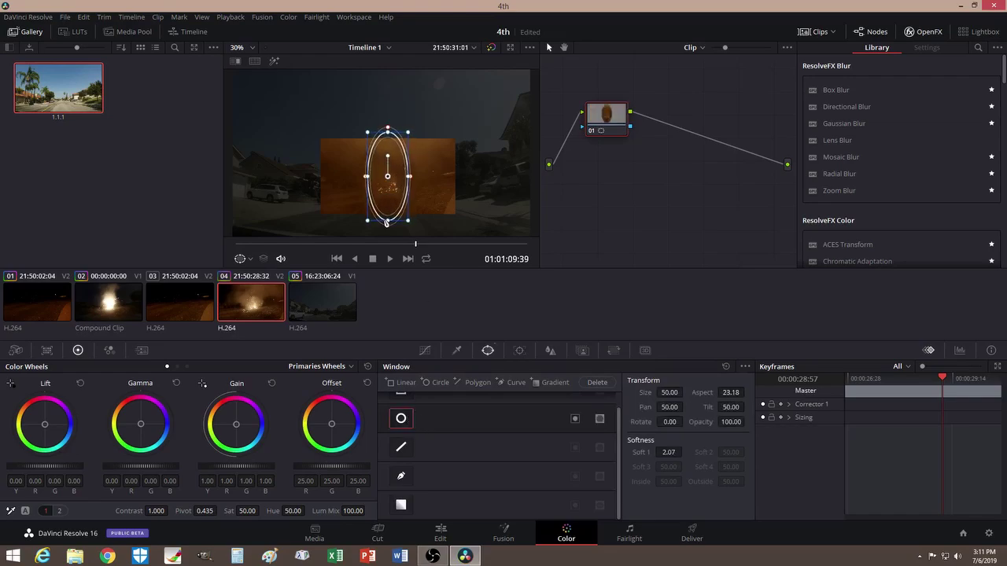
drag(408, 177, 482, 186)
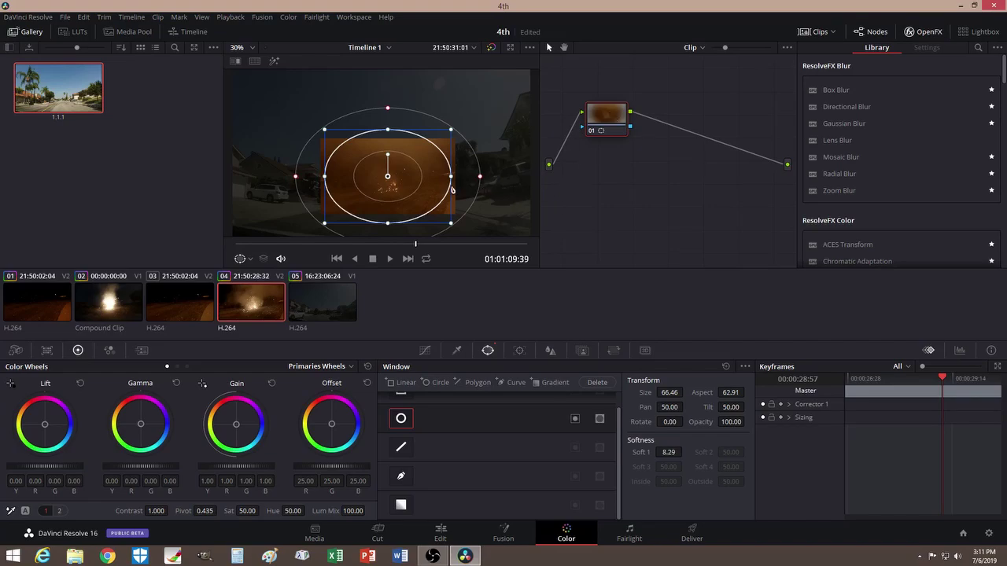
drag(389, 226, 389, 212)
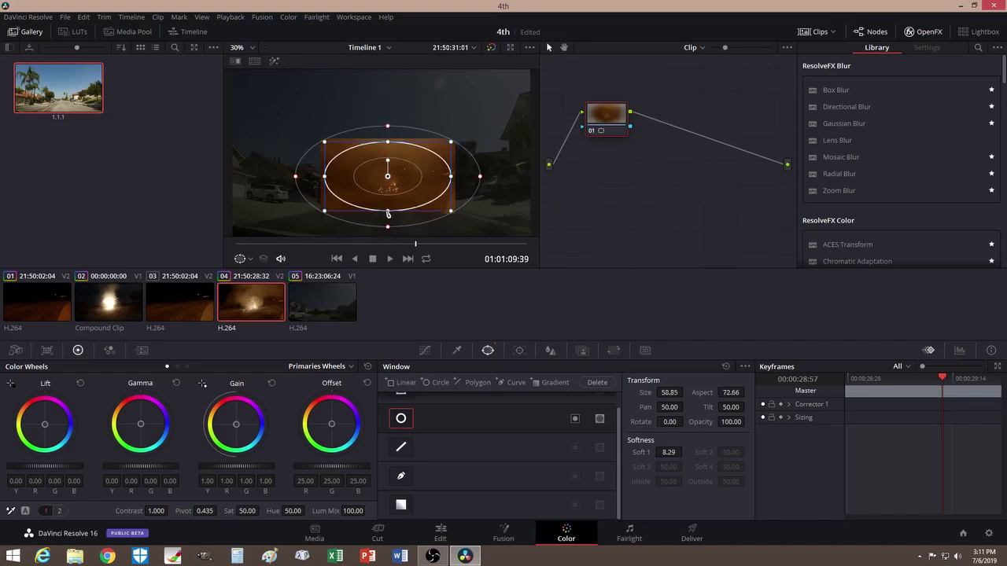
drag(455, 184, 441, 186)
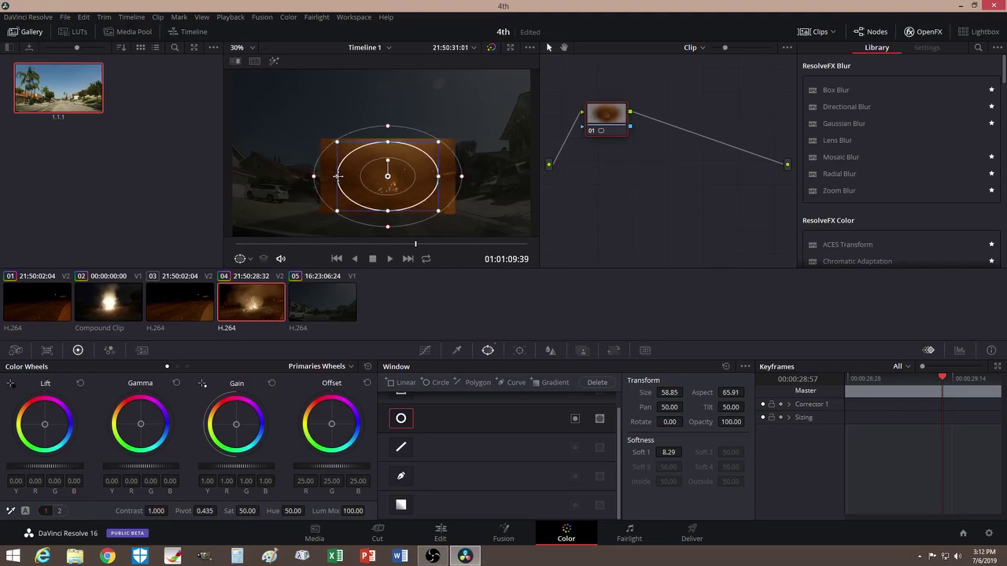
drag(462, 177, 467, 178)
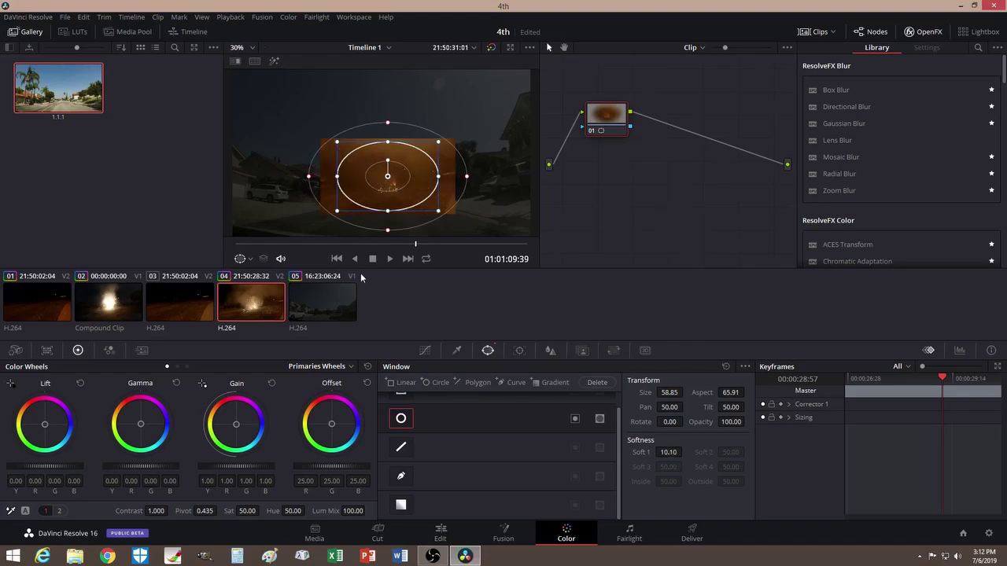
- Add an alpha output to the fireworks clip's node graph and review the masked fireworks over the driving clip in the edit timeline
right_click(698, 182)
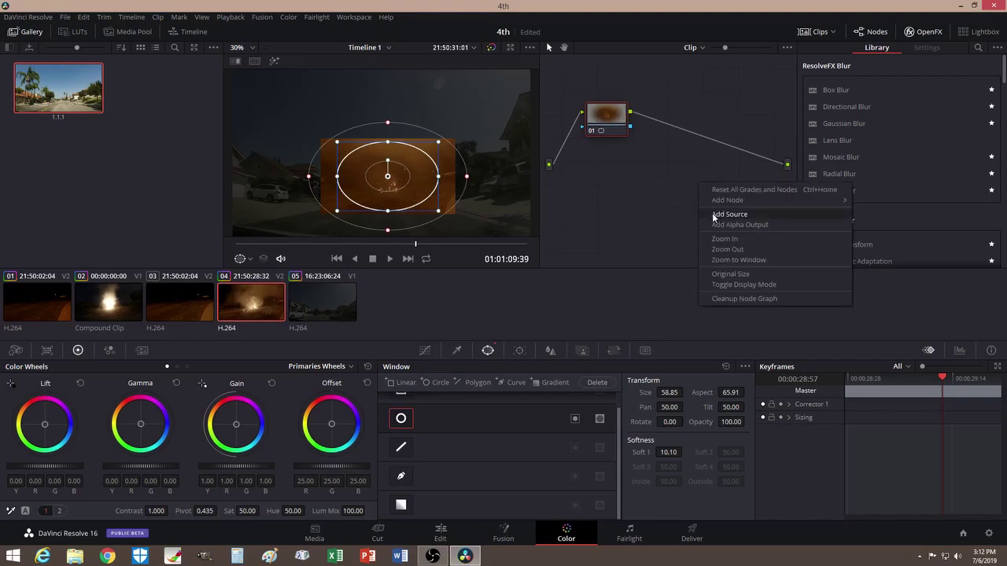
click(717, 225)
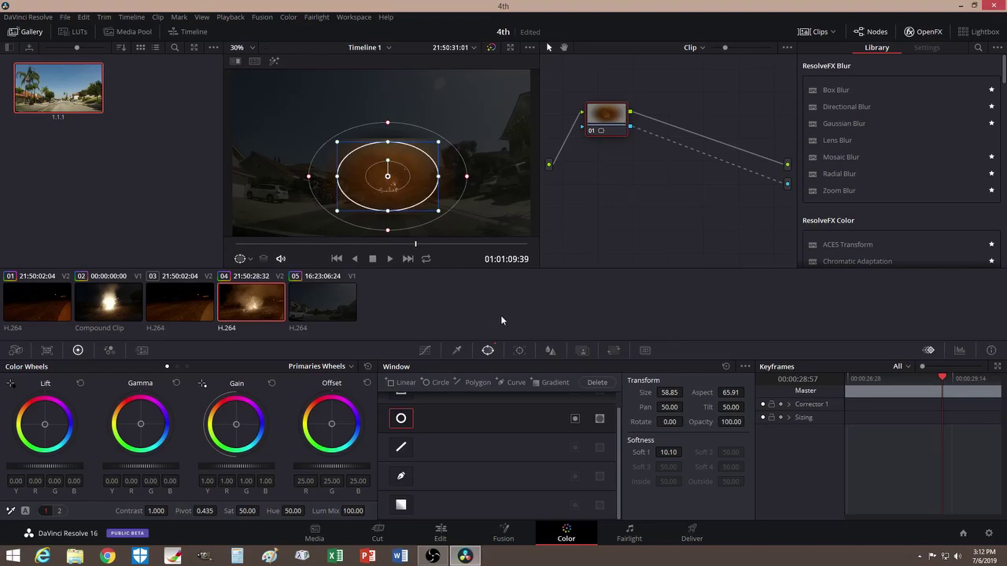
click(441, 533)
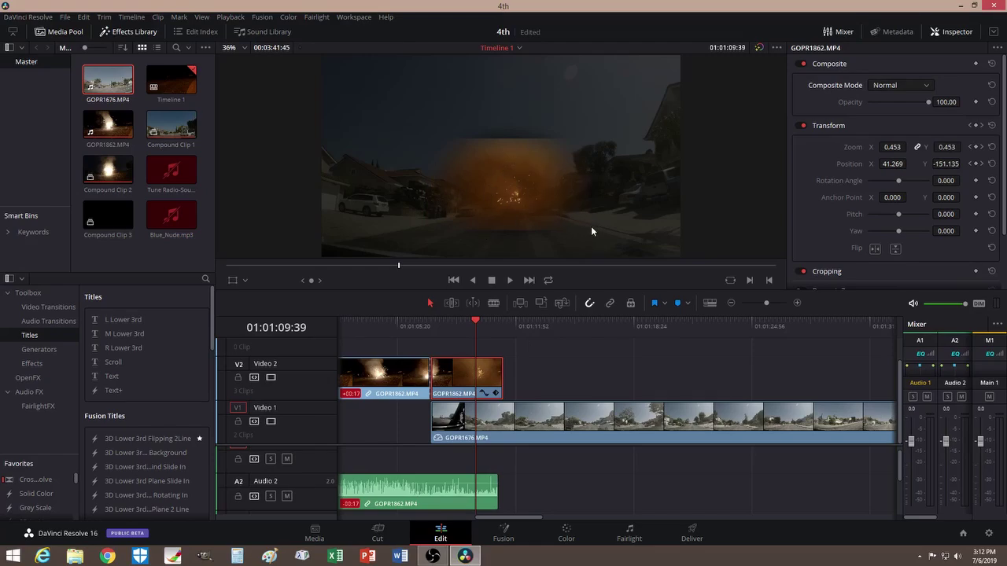
drag(521, 517, 521, 515)
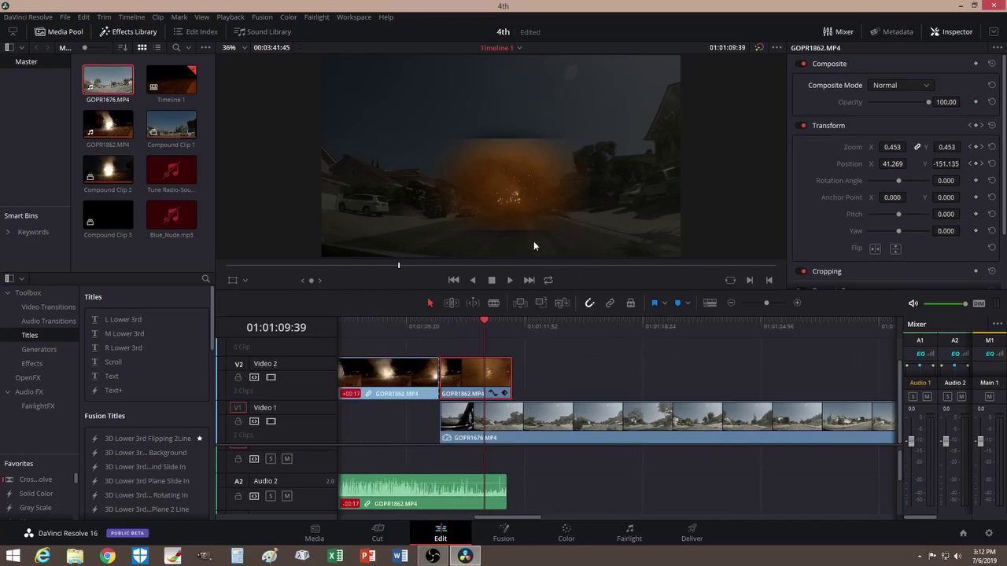
drag(484, 322, 584, 321)
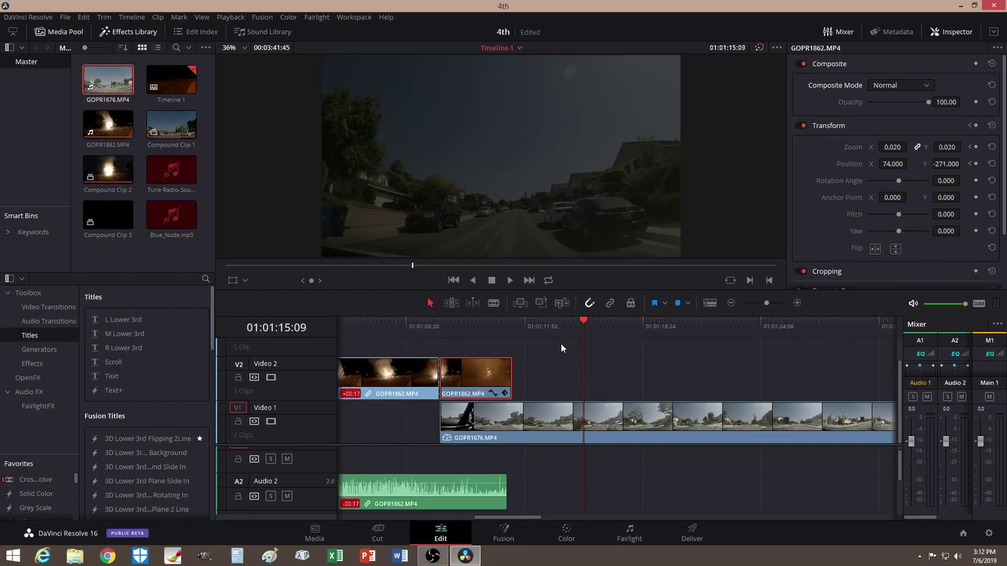
drag(583, 321, 492, 321)
- Combine the masked fireworks clip and the driving clip into a new compound clip and scrub through it
ctrl+click(531, 417)
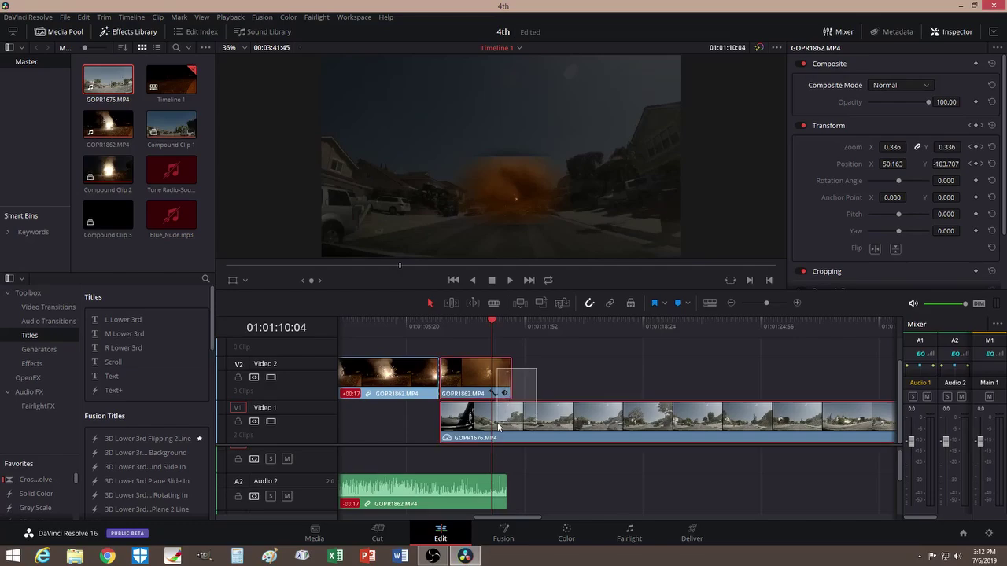
right_click(480, 381)
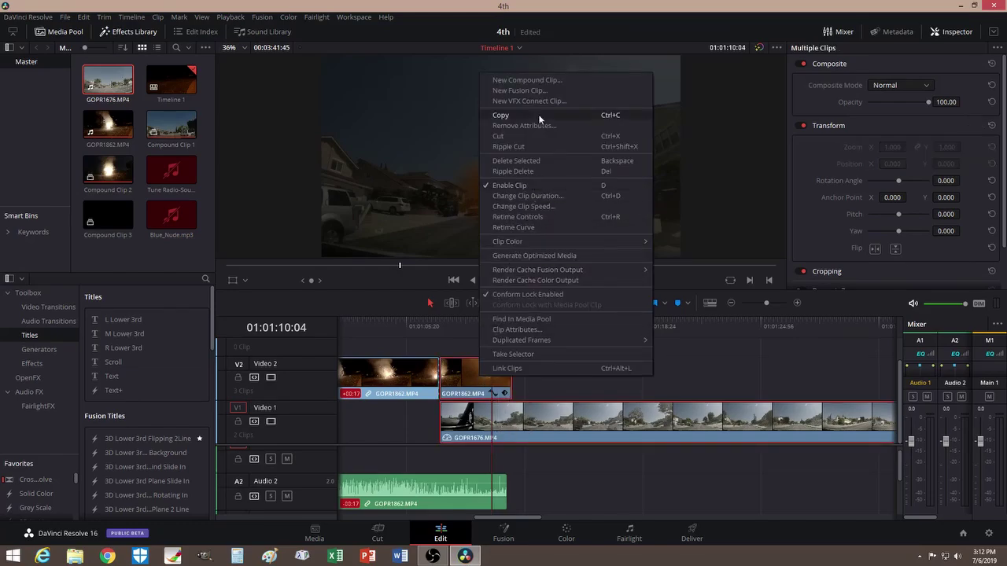
click(539, 80)
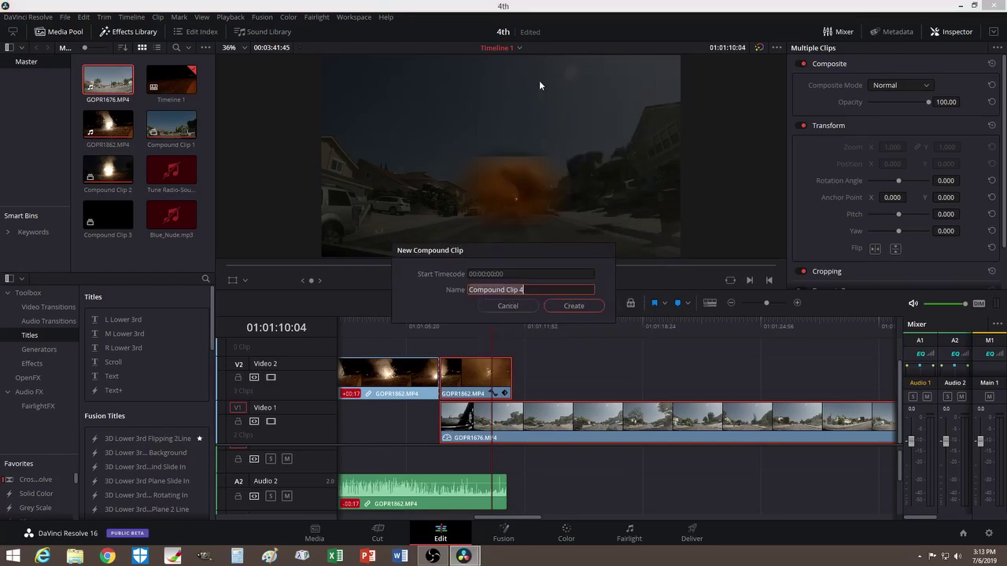
click(576, 305)
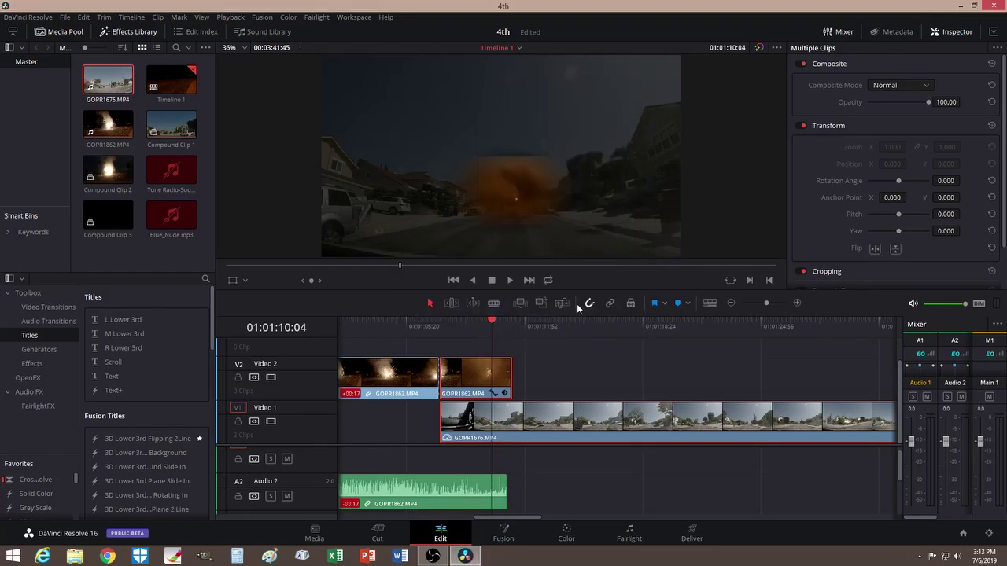
drag(494, 322, 470, 334)
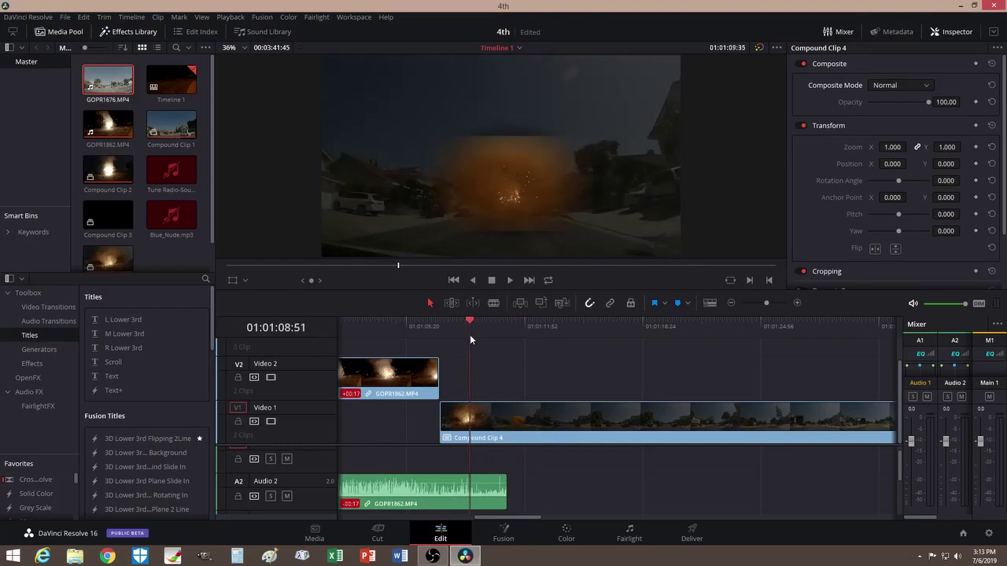
drag(469, 327, 542, 332)
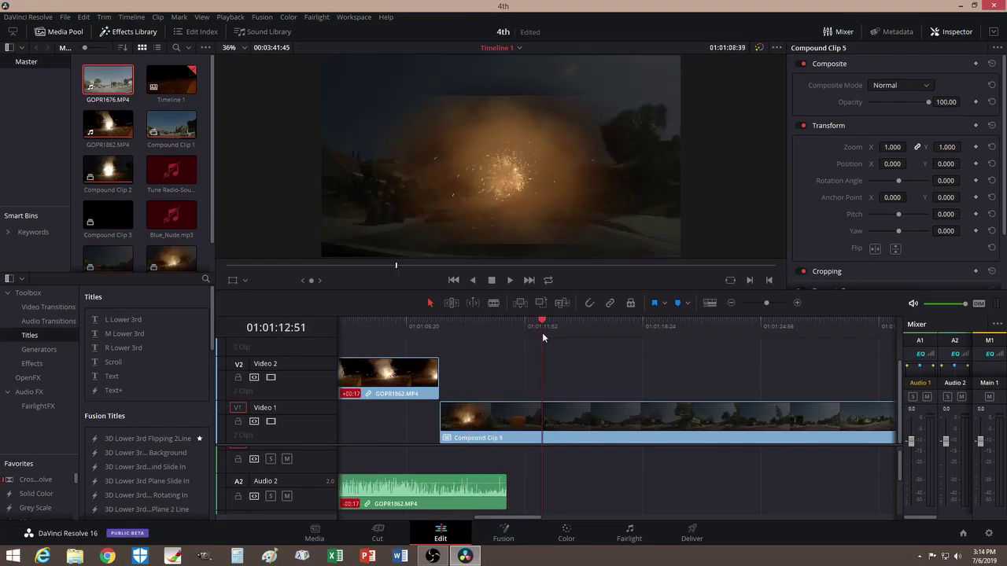
- Change the compound clip's speed to 6000% and scrub through the sped-up clip
right_click(569, 429)
click(637, 295)
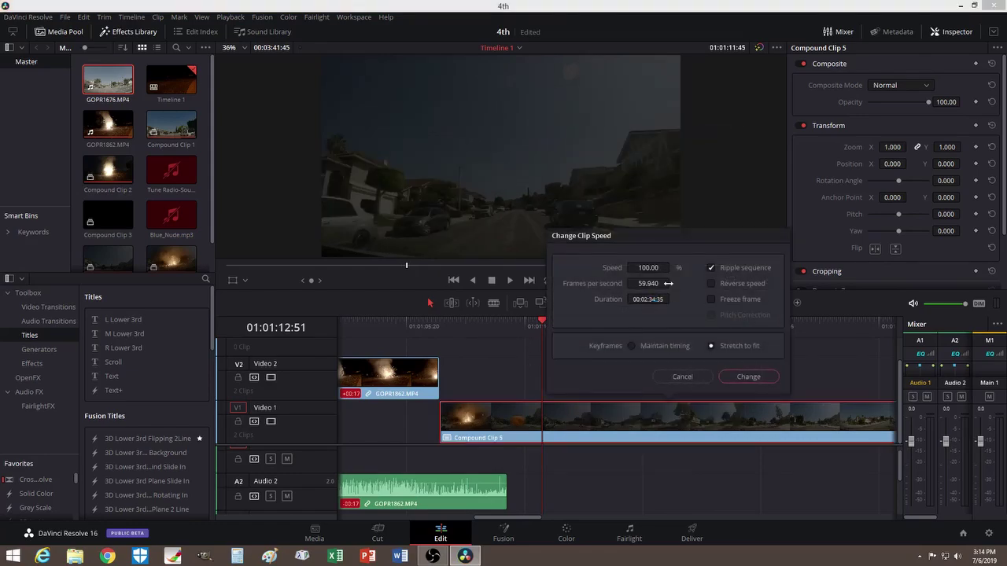
click(652, 267)
text(-6000)
key(shift+Left)
key(shift+Left)
key(shift+Left)
key(shift+Left)
key(shift+Left)
click(732, 377)
click(540, 323)
drag(540, 323, 478, 325)
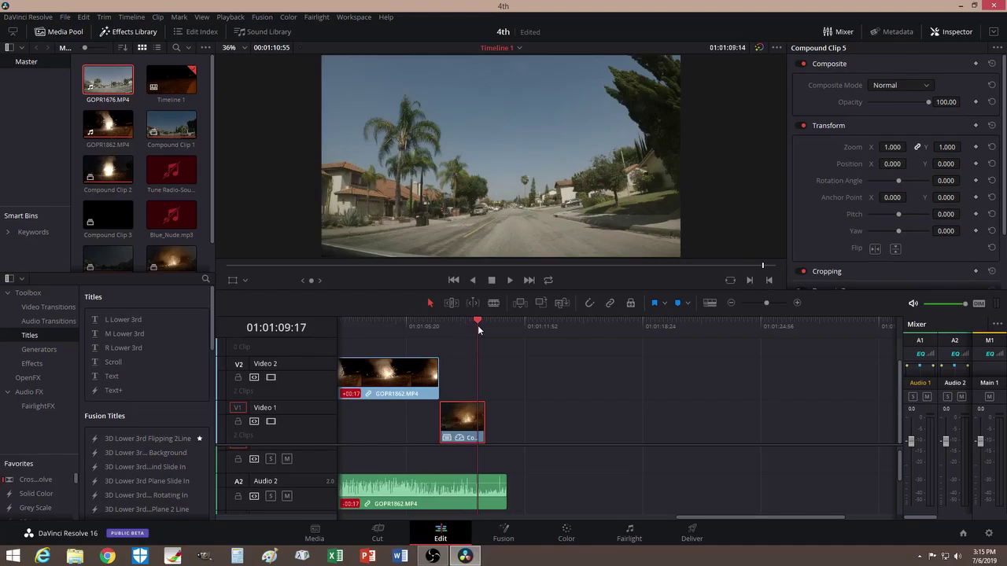
drag(479, 324, 466, 323)
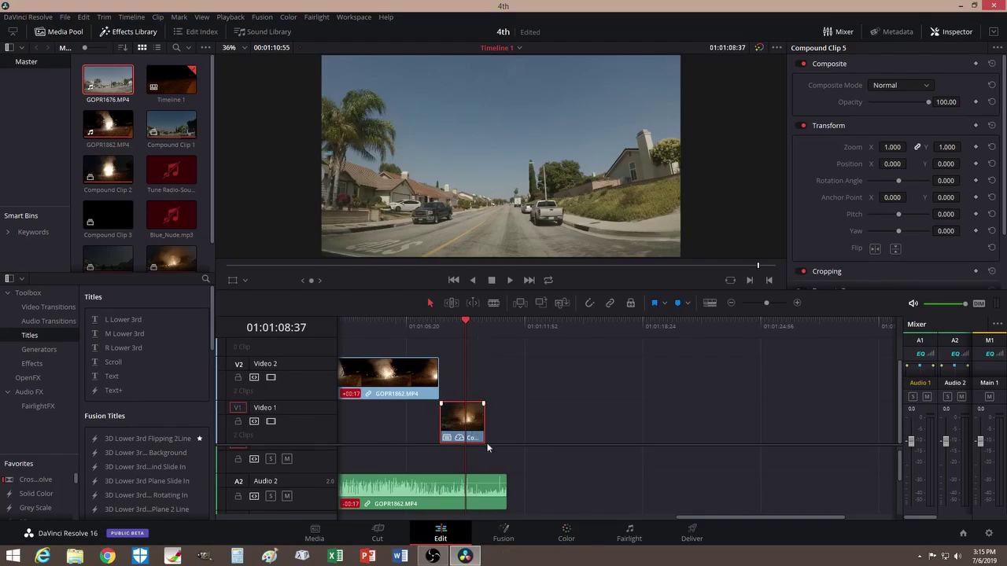
- Add a serial node after node 01 in the compound clip's grade and return to the clip's start at 01:01:07:10
click(567, 543)
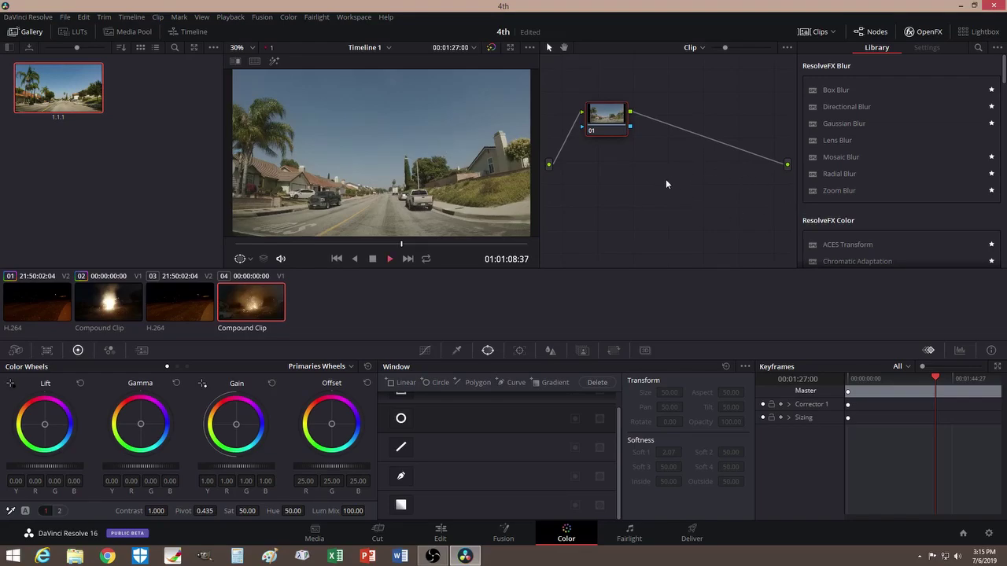
click(372, 259)
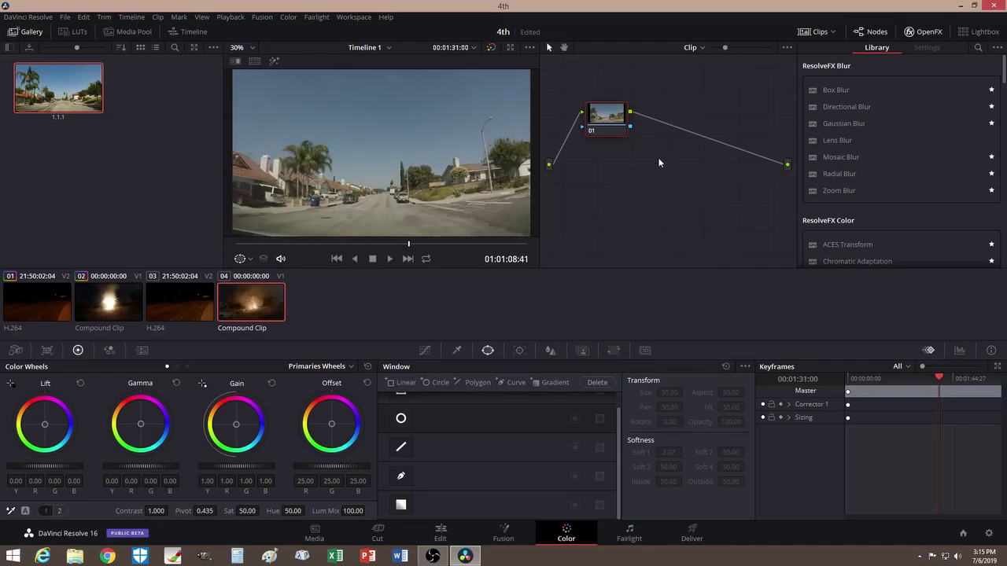
key(alt+s)
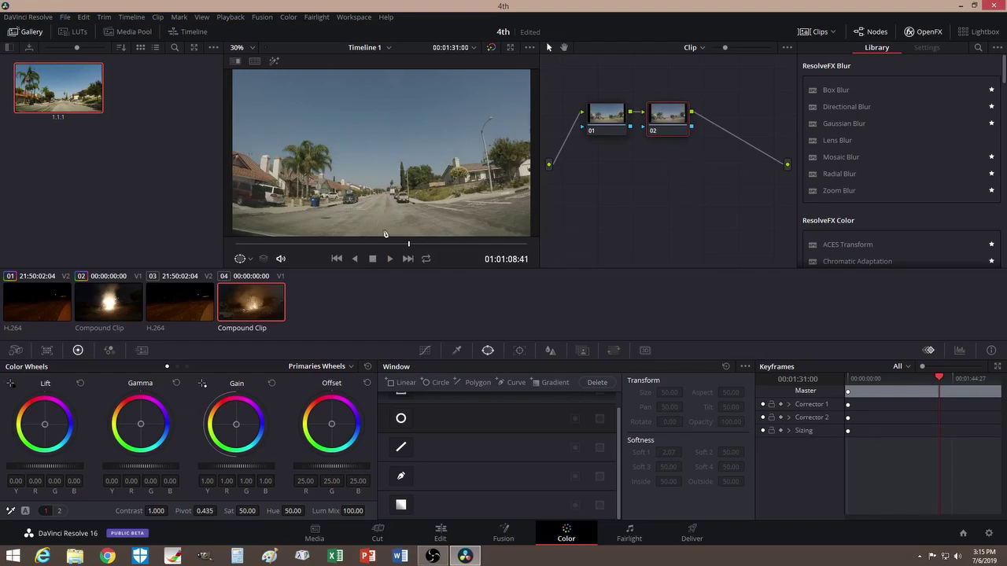
drag(407, 245, 385, 245)
drag(290, 250, 235, 247)
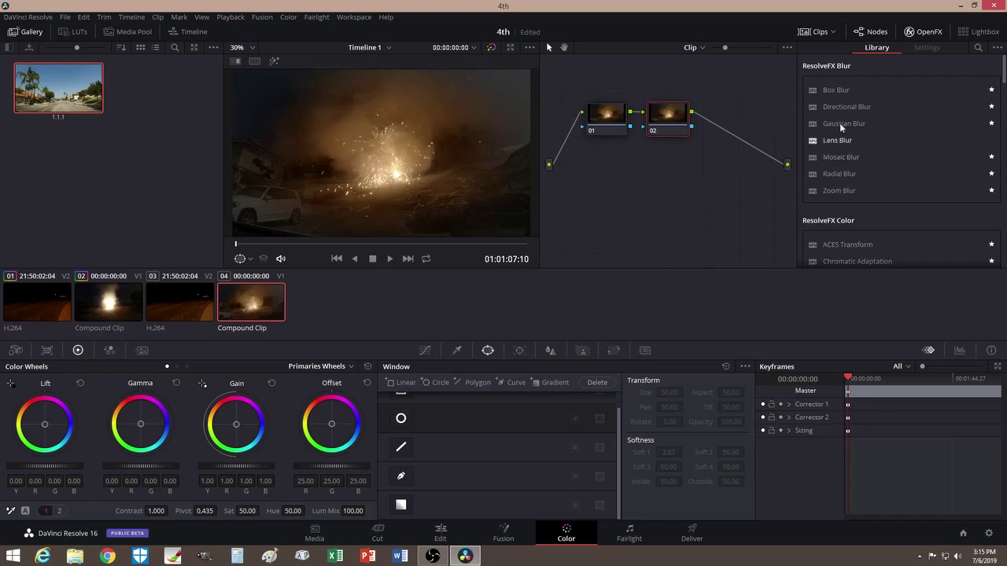
- Apply Zoom Blur to node 02 with a Smooth Strength of about 0.612, checking it on the driving footage
drag(839, 191, 668, 119)
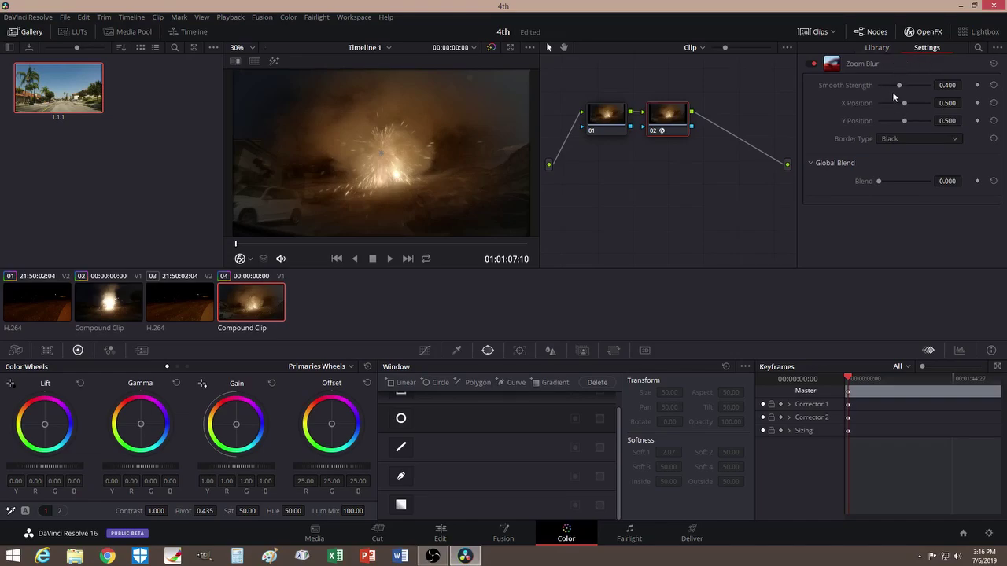
drag(900, 86, 911, 89)
drag(236, 244, 374, 242)
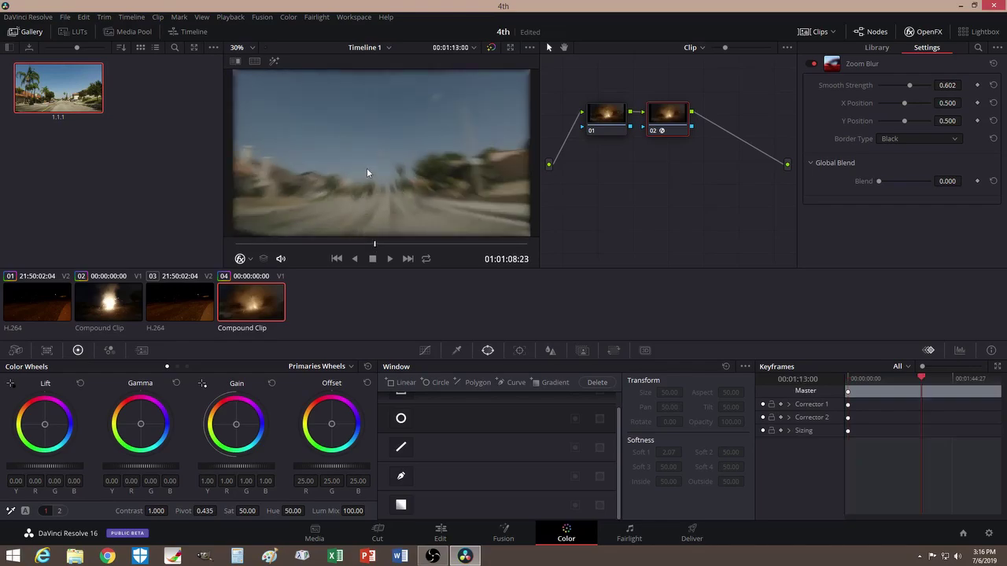
mouse_move(908, 88)
mouse_down()
mouse_move(870, 89)
mouse_move(910, 95)
mouse_up()
drag(374, 244, 232, 254)
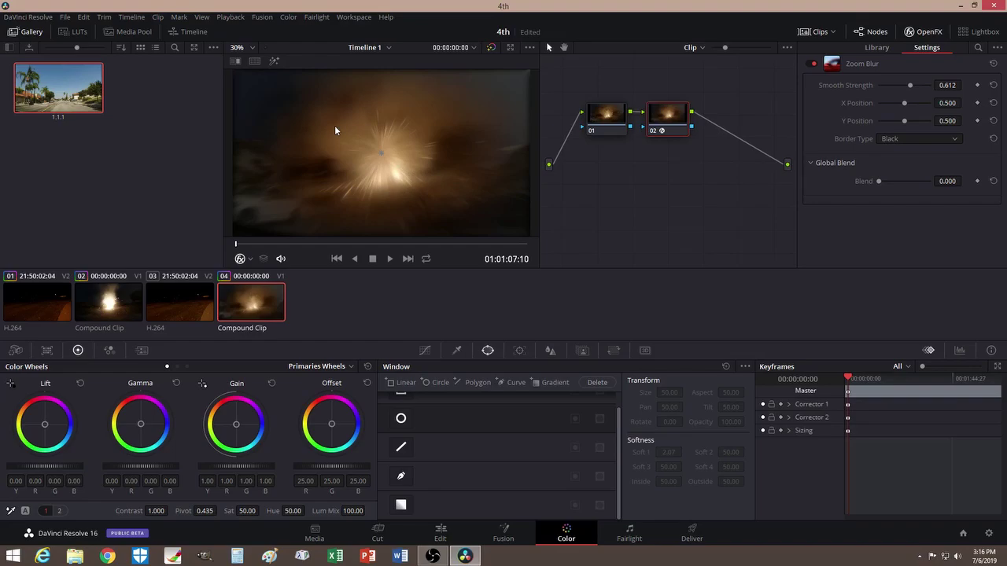
- Limit node 02's blur with an inverted circular window placed over the road at pan 50.04 and tilt 47.50
click(401, 420)
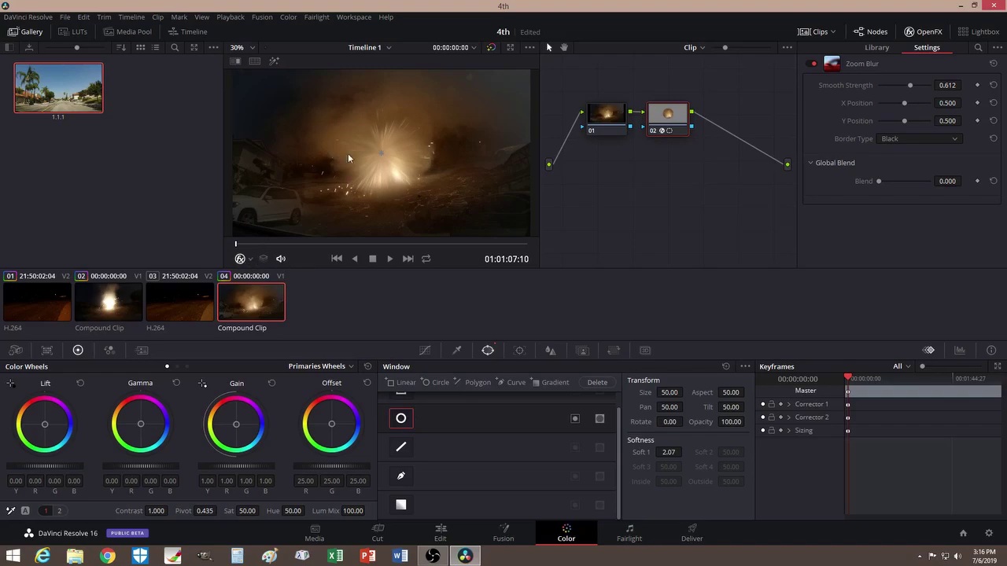
click(250, 260)
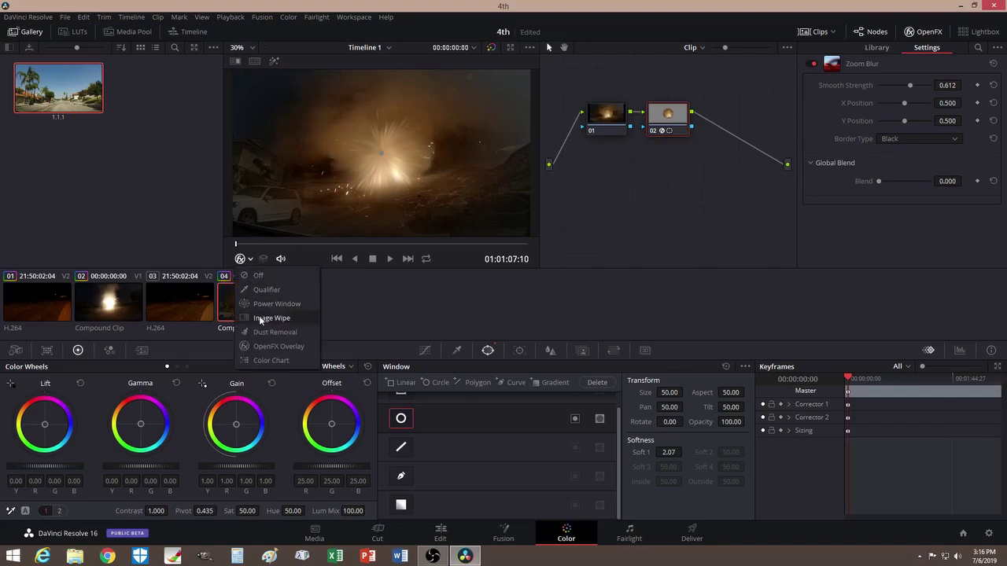
click(261, 305)
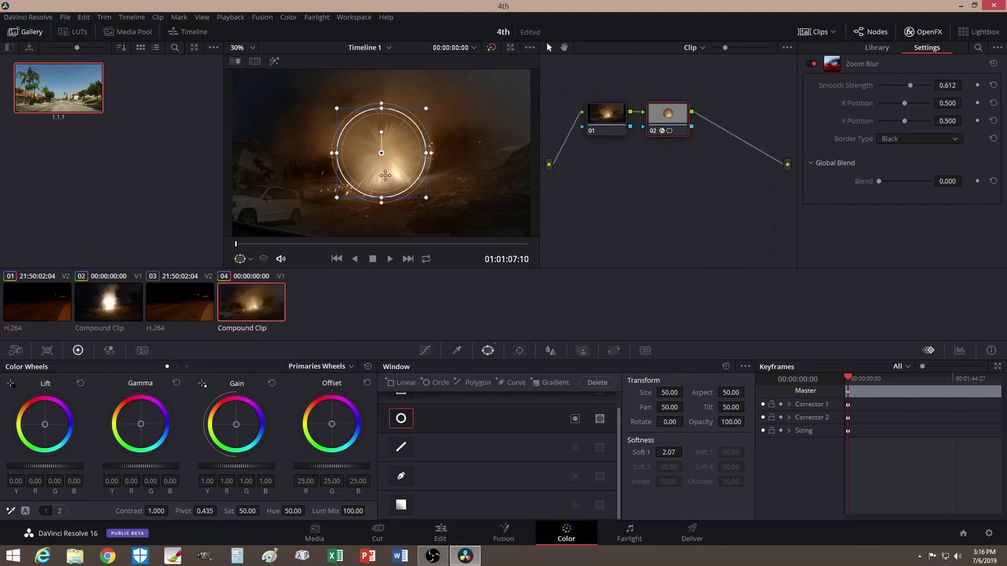
drag(236, 245, 360, 250)
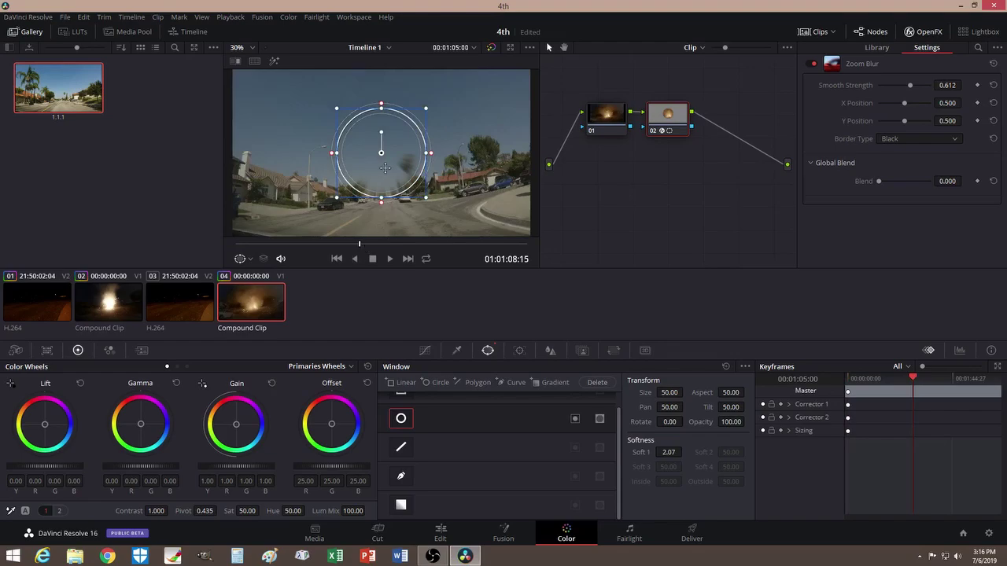
drag(382, 154, 382, 186)
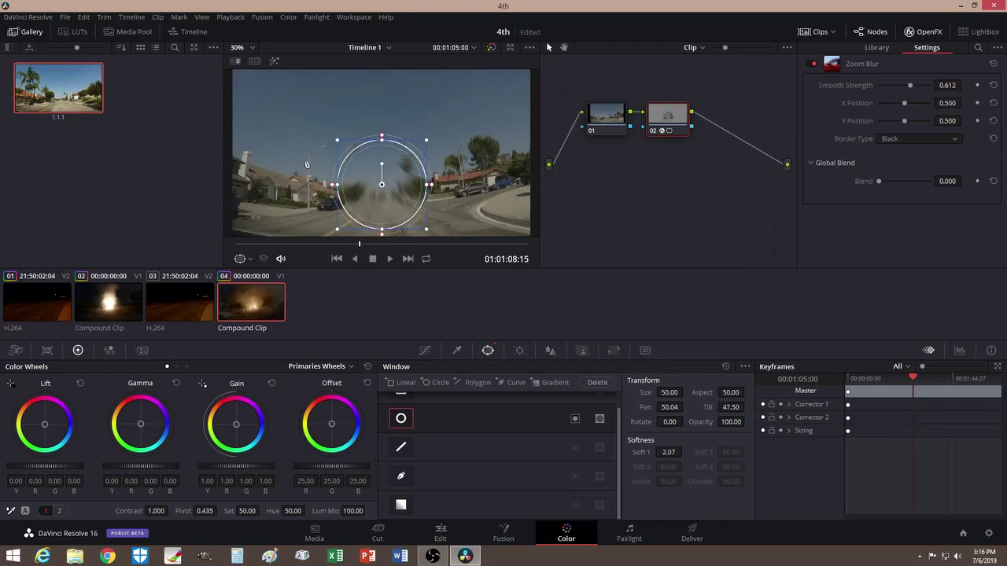
click(577, 420)
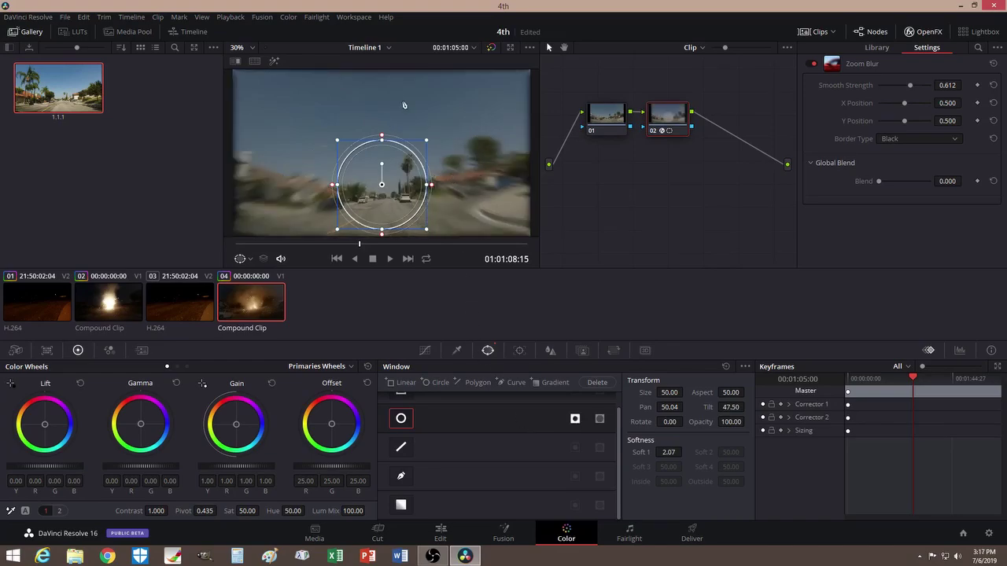
- Move node 02's circular window to pan 50.00 and tilt 47.79, shrink it slightly and soften its edge to Soft 1 11.80
drag(379, 185, 383, 186)
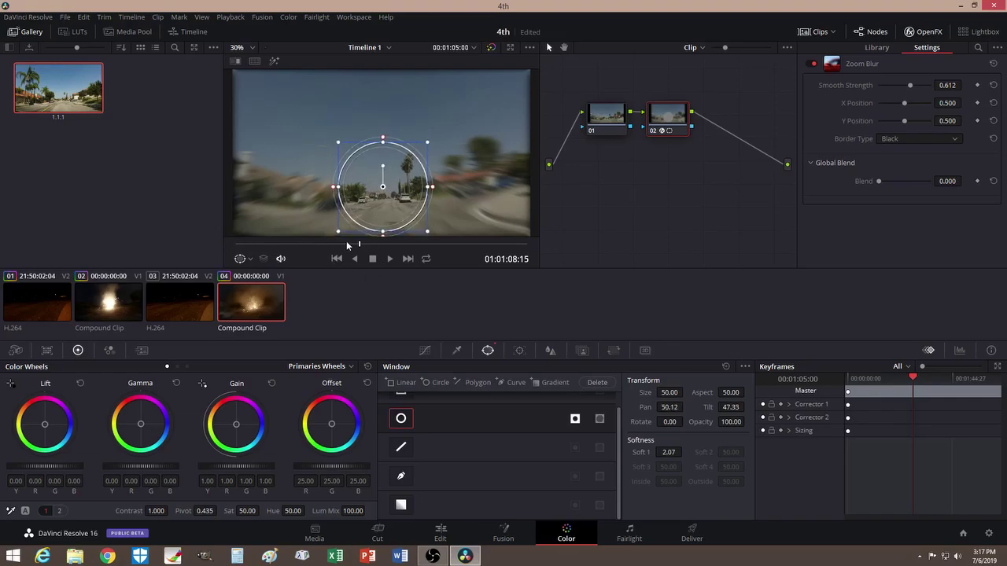
drag(269, 245, 233, 244)
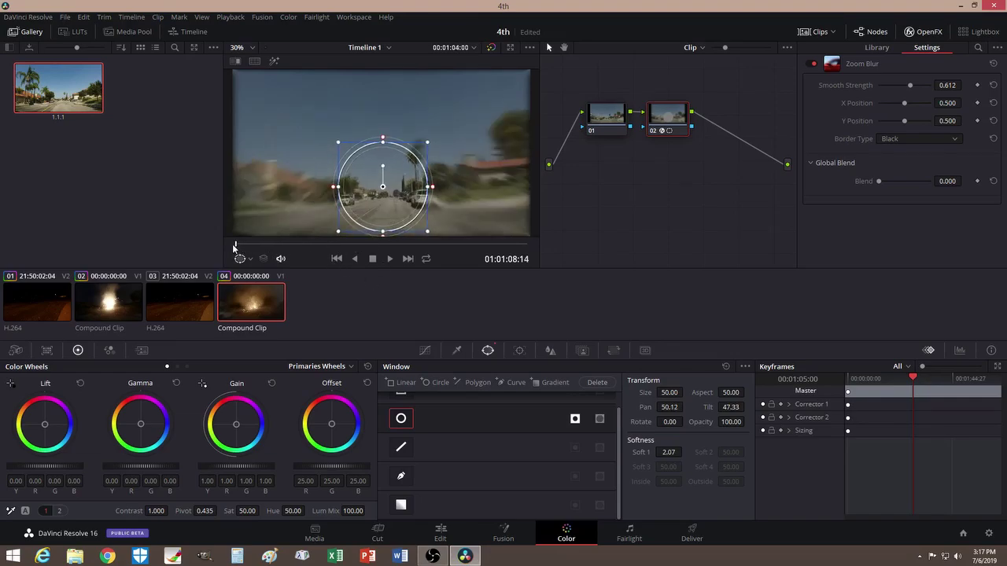
drag(383, 189, 382, 181)
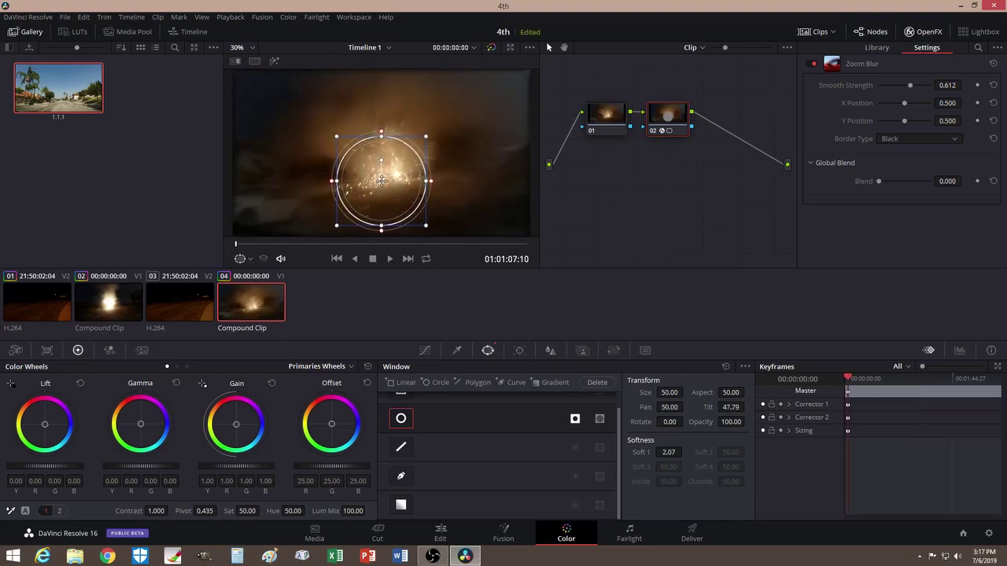
mouse_move(428, 139)
mouse_down()
mouse_move(443, 131)
mouse_move(416, 153)
mouse_move(419, 144)
mouse_up()
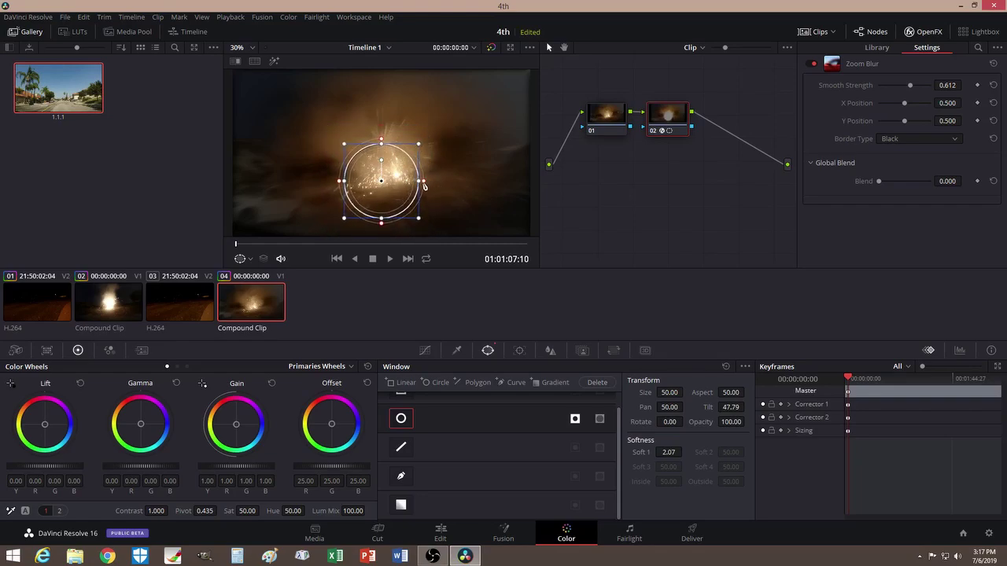
drag(422, 191, 450, 191)
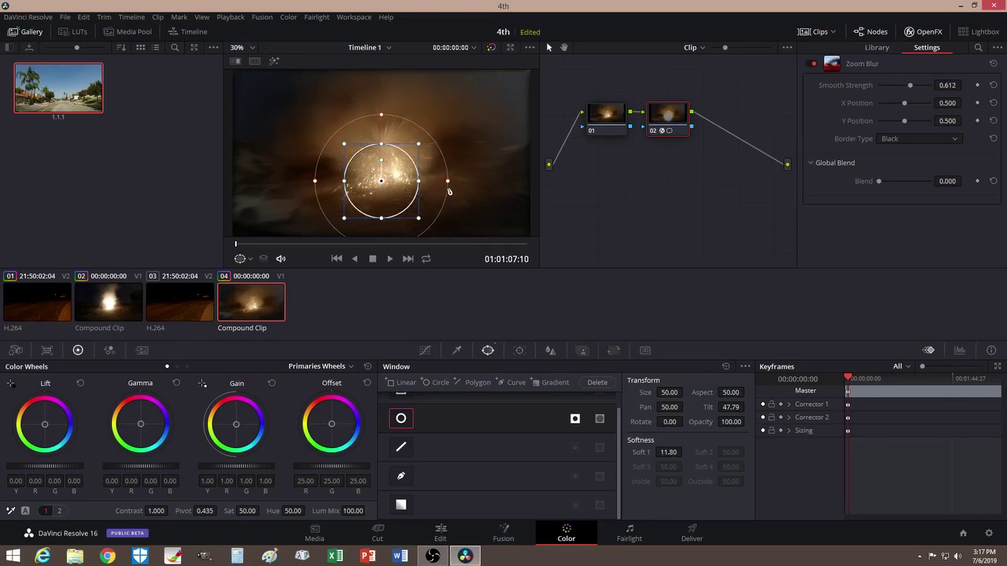
- Shrink node 02's window over the road on the driving footage to size about 39.54, aspect 51.00, pan 50.29 and tilt 47.05
drag(236, 249, 350, 254)
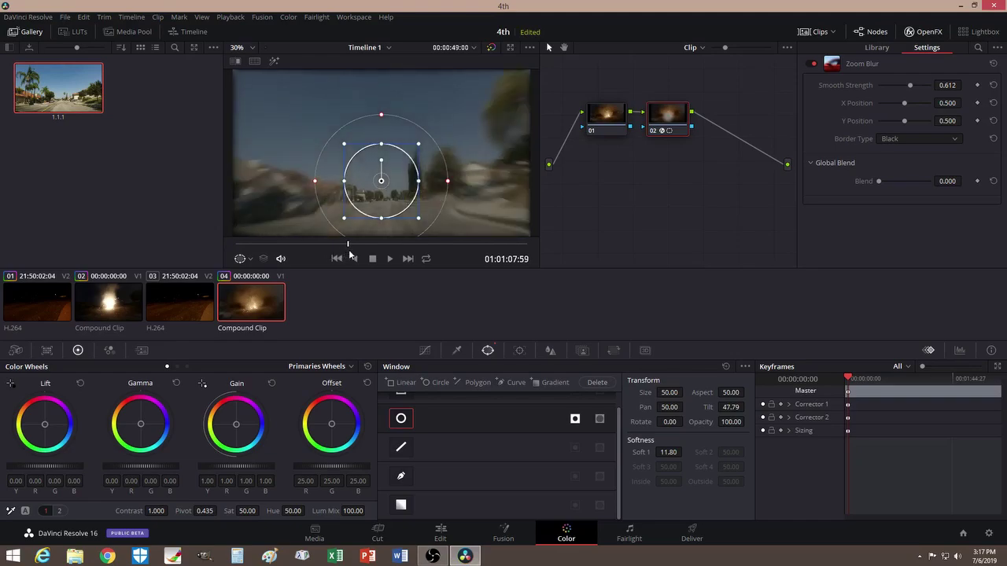
drag(383, 179, 419, 193)
drag(385, 228, 388, 224)
drag(351, 195, 358, 197)
drag(348, 248, 373, 244)
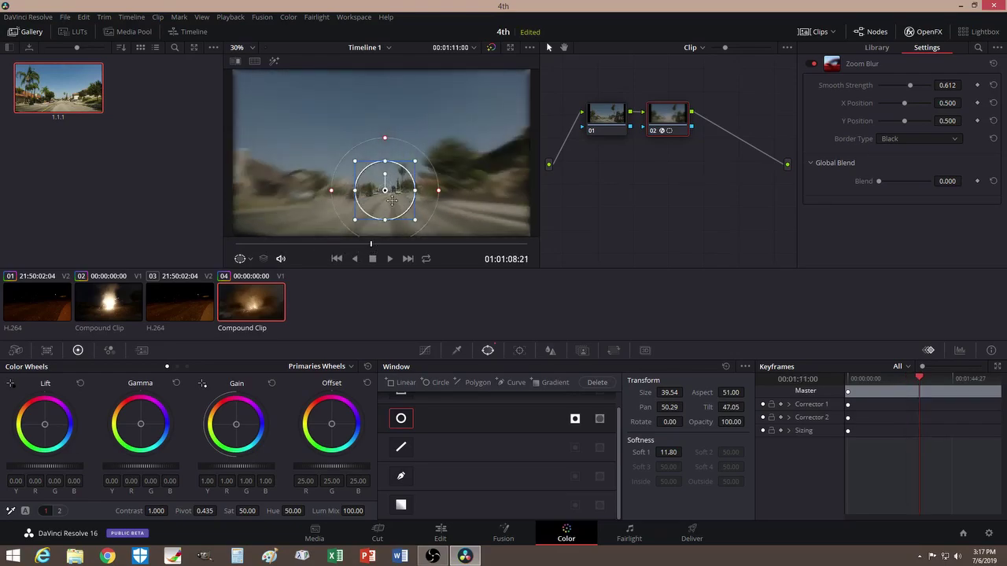
- Check the blur on the edit timeline at 01:01:08:41 and enlarge node 02's window to size about 52.35, pan 50.08 and tilt 47.87
click(441, 535)
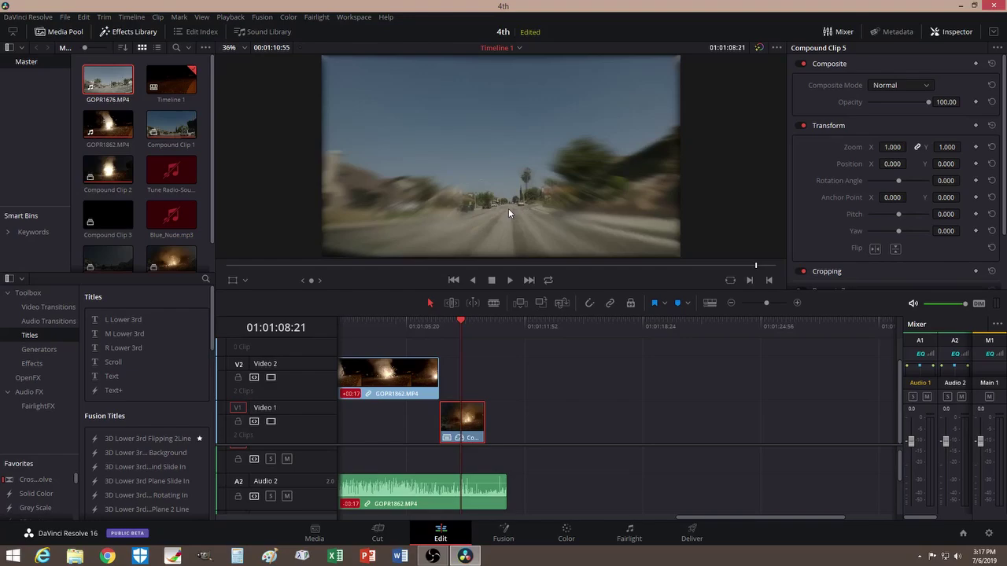
drag(754, 265, 783, 323)
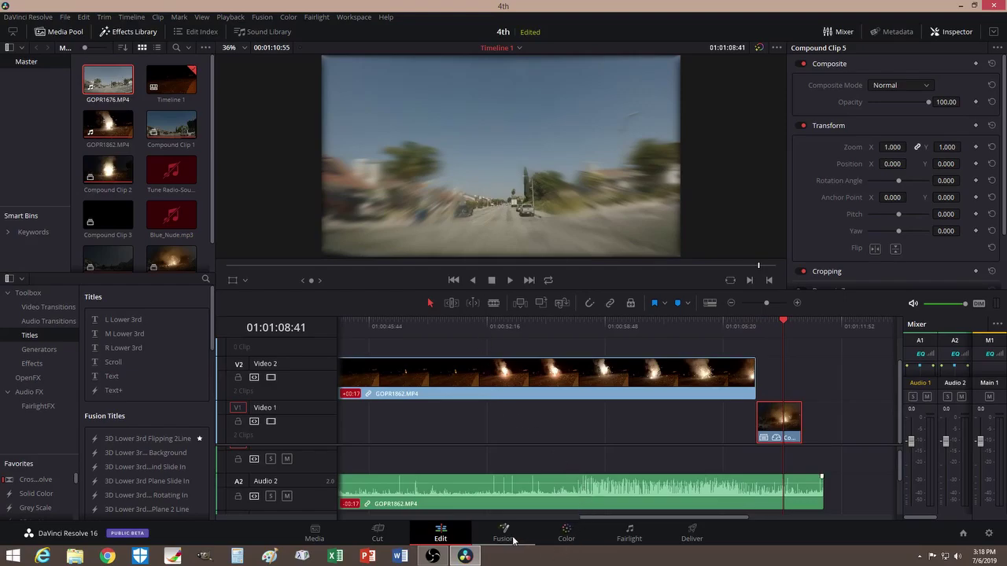
click(565, 535)
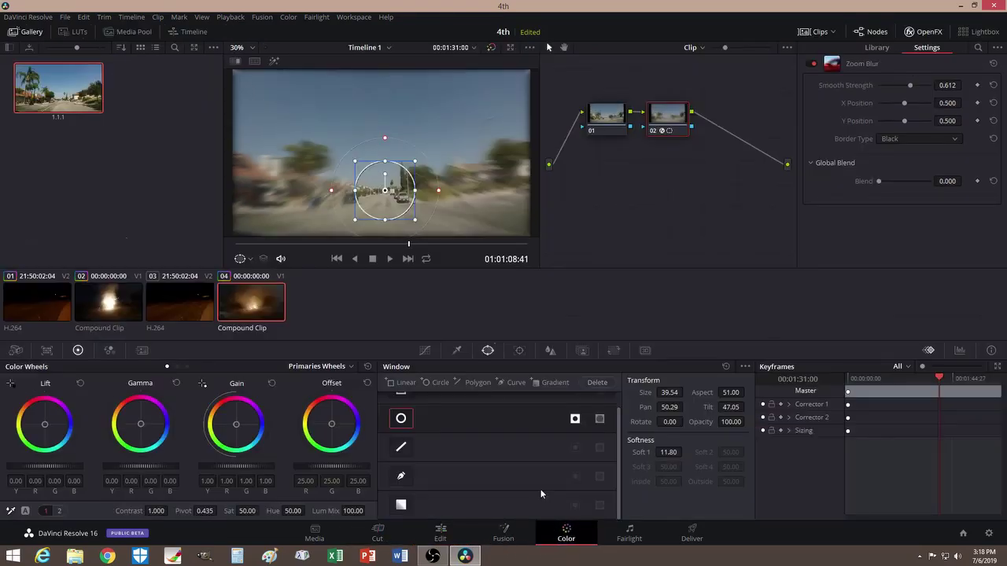
drag(386, 161, 386, 144)
drag(417, 194, 388, 183)
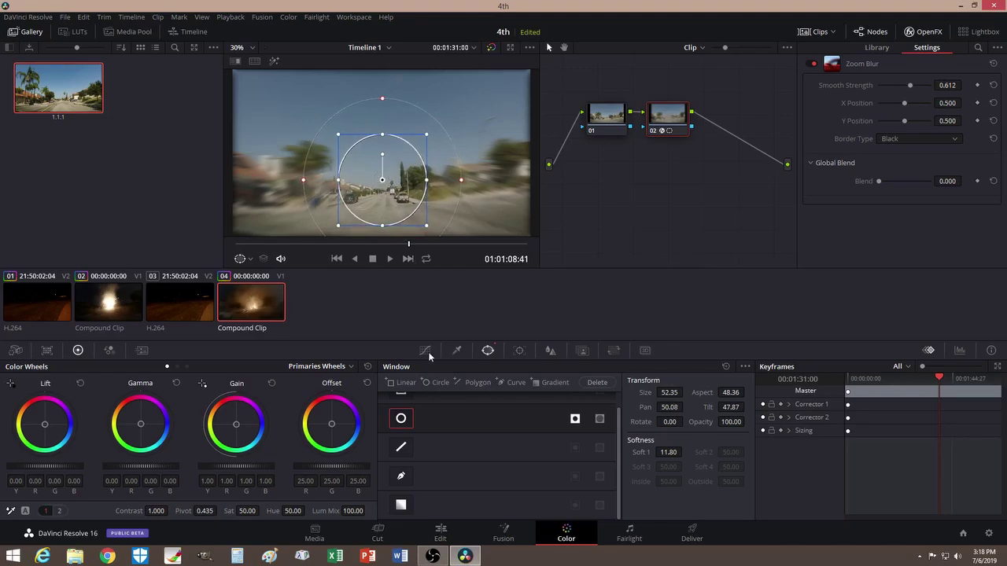
- Review the adjusted zoom blur by scrubbing and playing the sped-up compound clip on the edit timeline
click(441, 537)
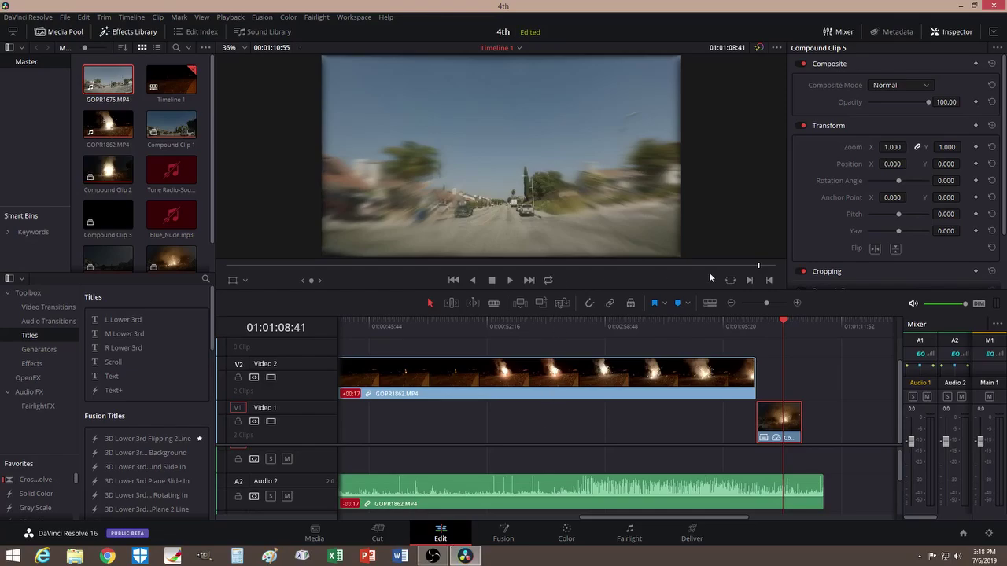
mouse_move(757, 270)
mouse_down()
mouse_move(678, 267)
mouse_move(760, 264)
mouse_up()
key(space)
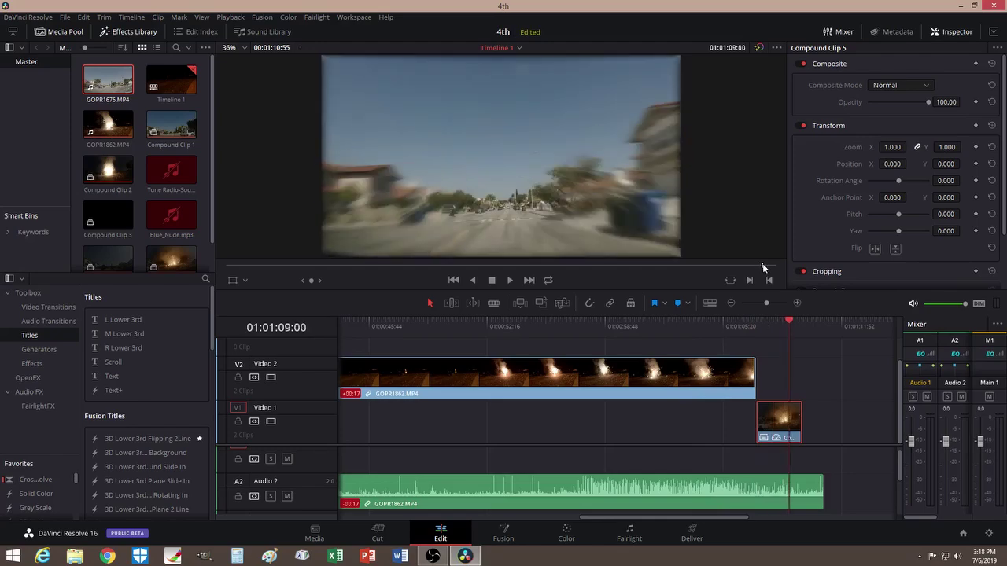